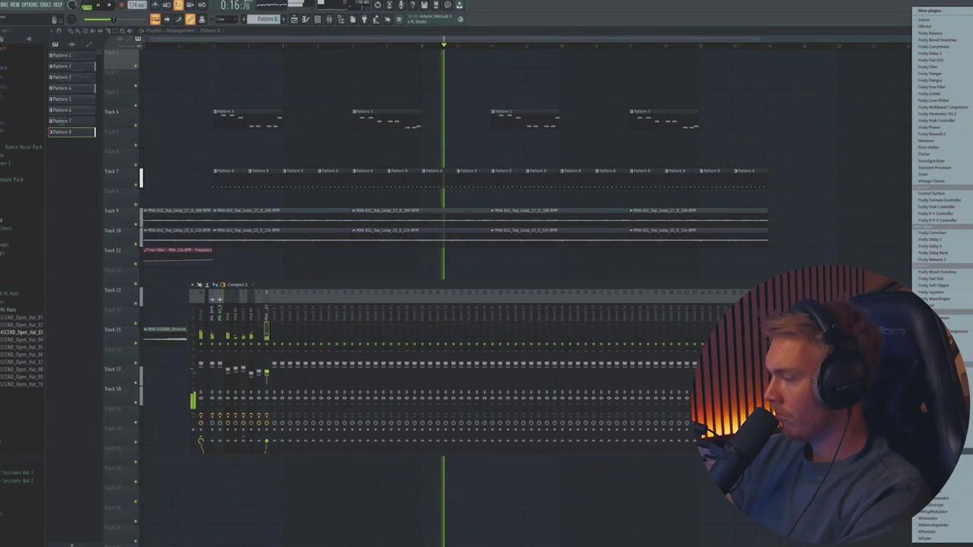
Add an effect plugin to the selected mixer track
click(946, 531)
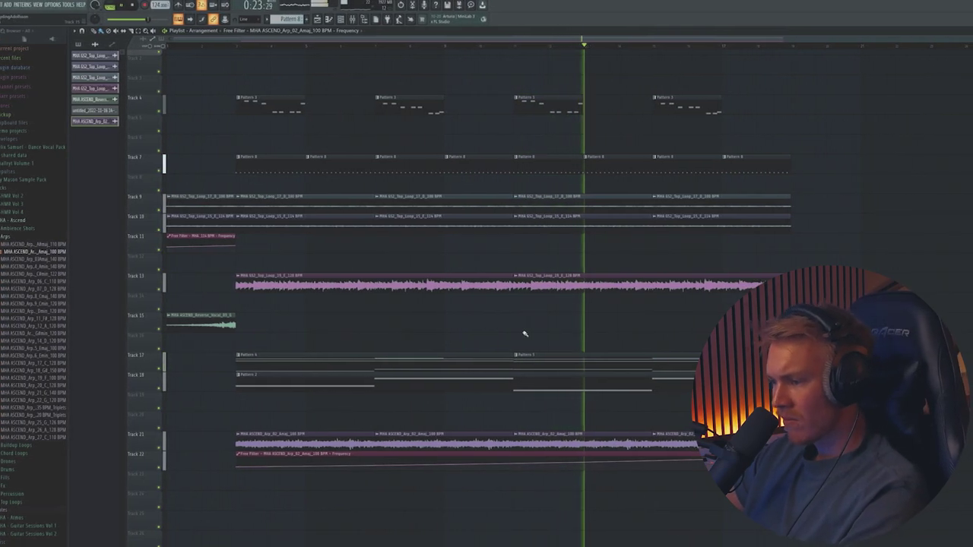
key(F6)
key(F9)
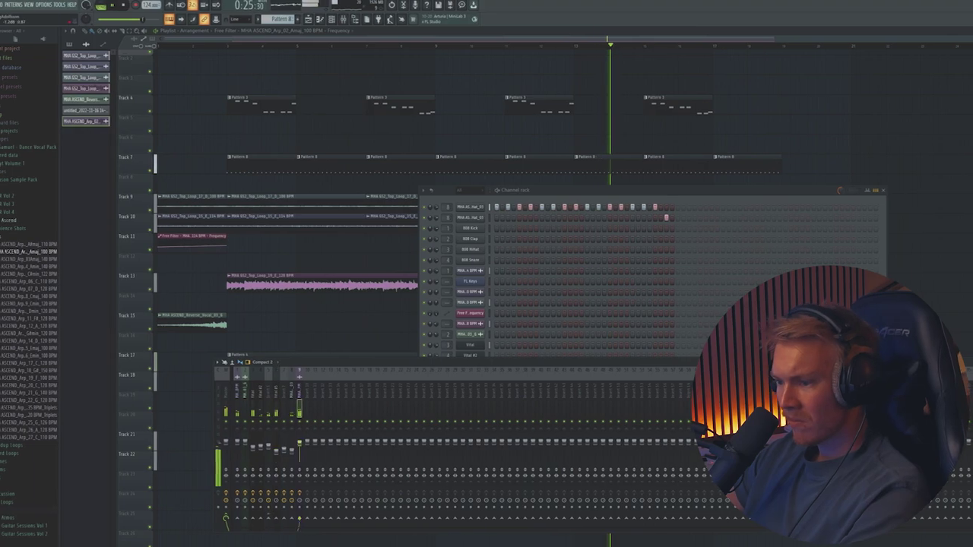
key(F6)
key(F9)
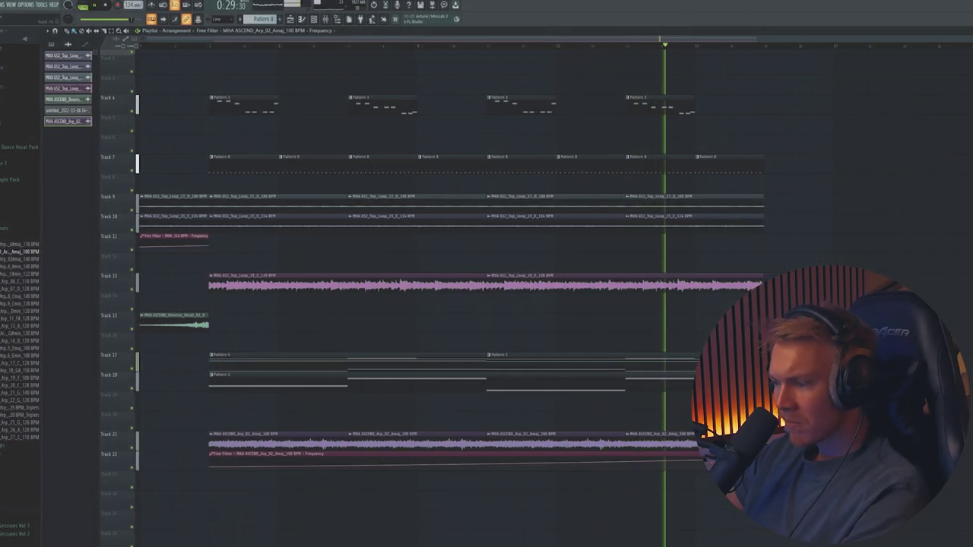
scroll(430, 291, up, 1)
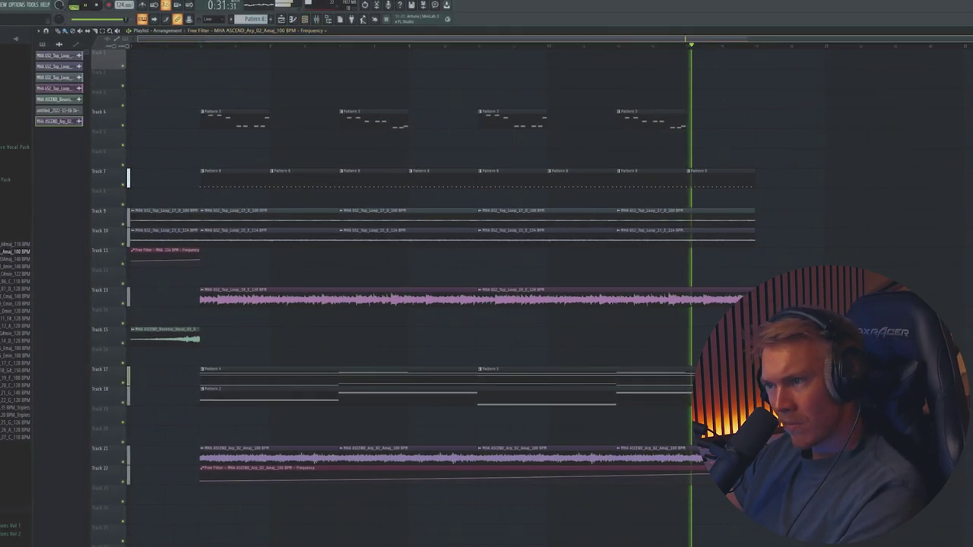
scroll(386, 61, down, 2)
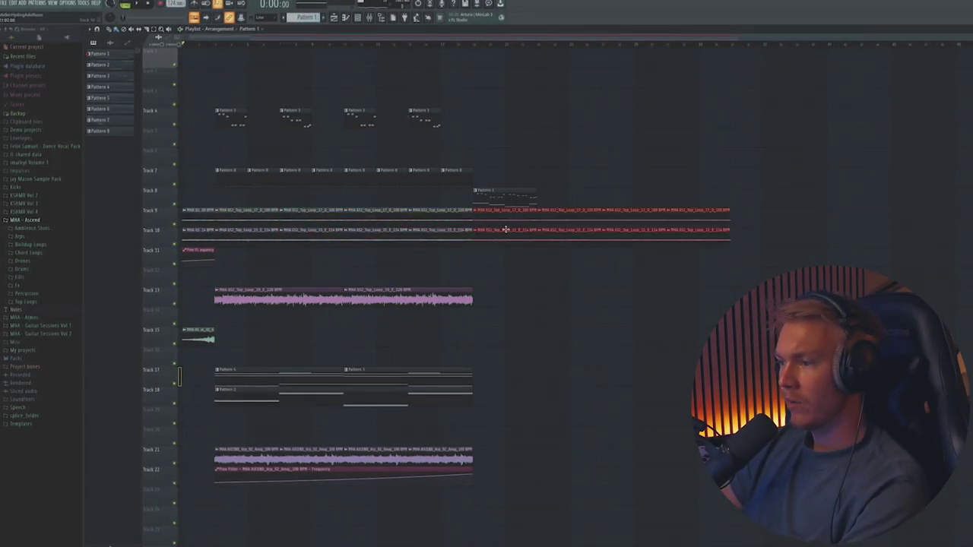
Delete the surplus duplicated top-loop clips at the end of Tracks 9 and 10
drag(597, 248, 689, 245)
key(Delete)
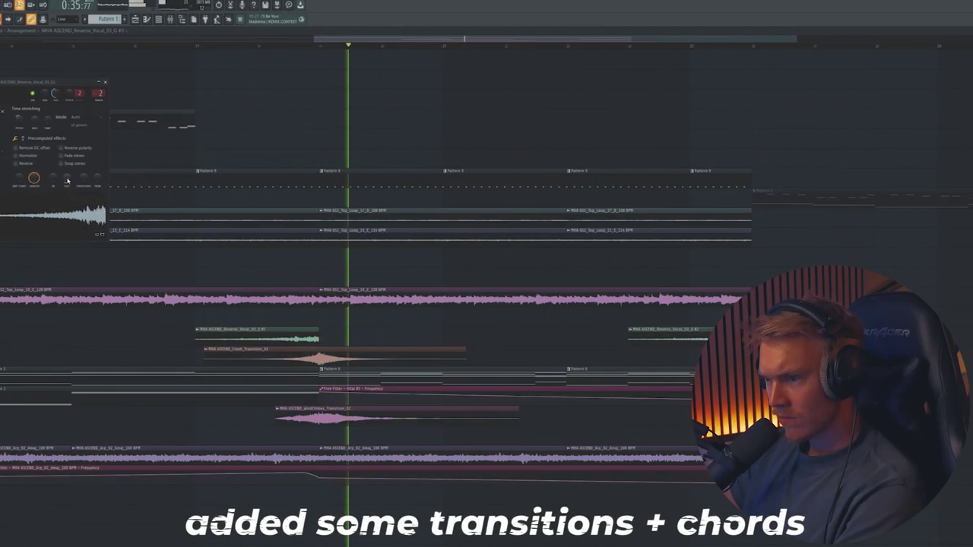
Close the sampler settings of the Reverse_Vocal_03_G clip
click(98, 82)
scroll(282, 59, up, 2)
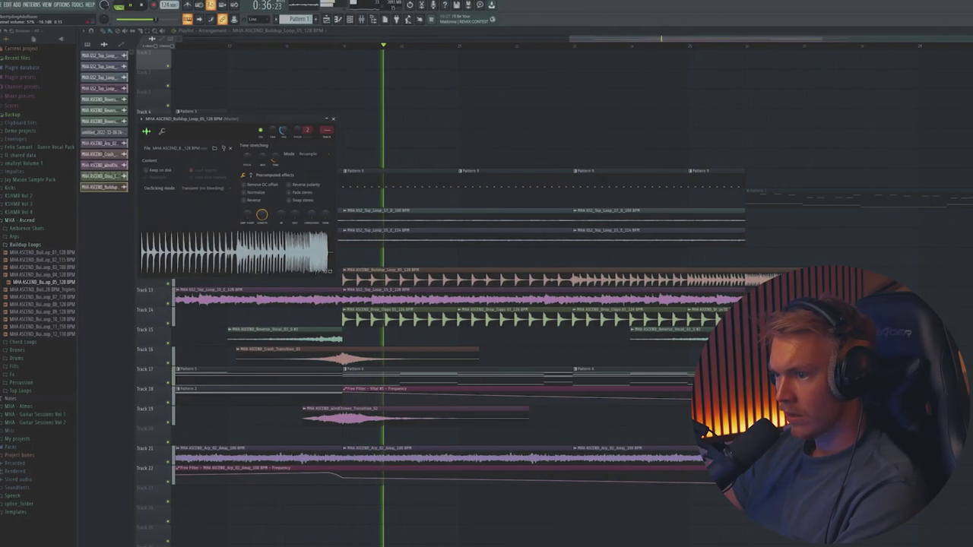
Make the Buildup_Loop_05 clip on Track 12 end with the buildup section and check its sampler settings
key(Escape)
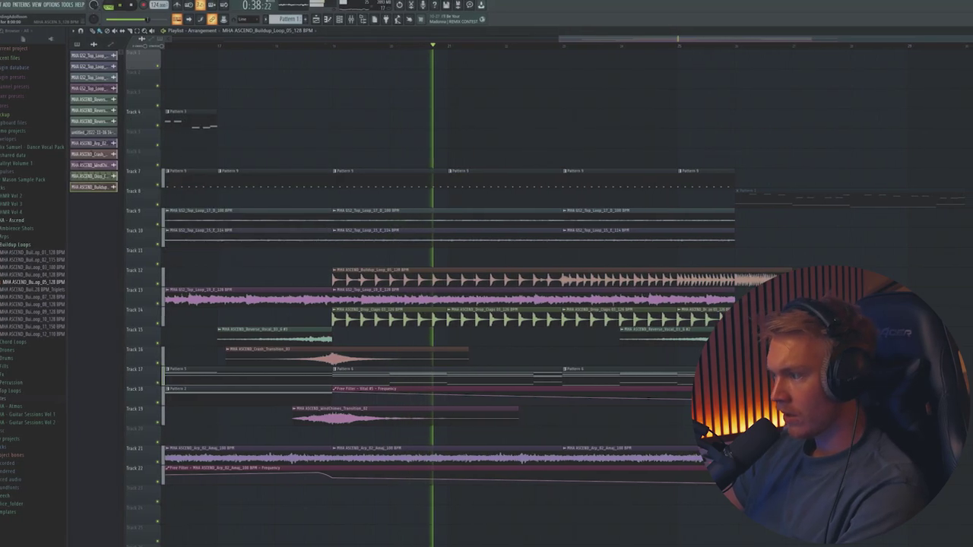
click(357, 270)
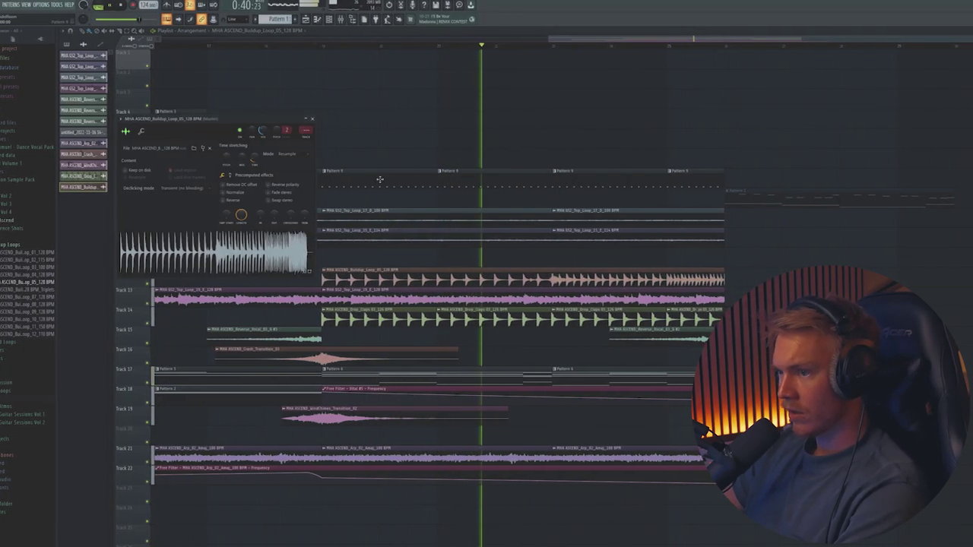
key(Escape)
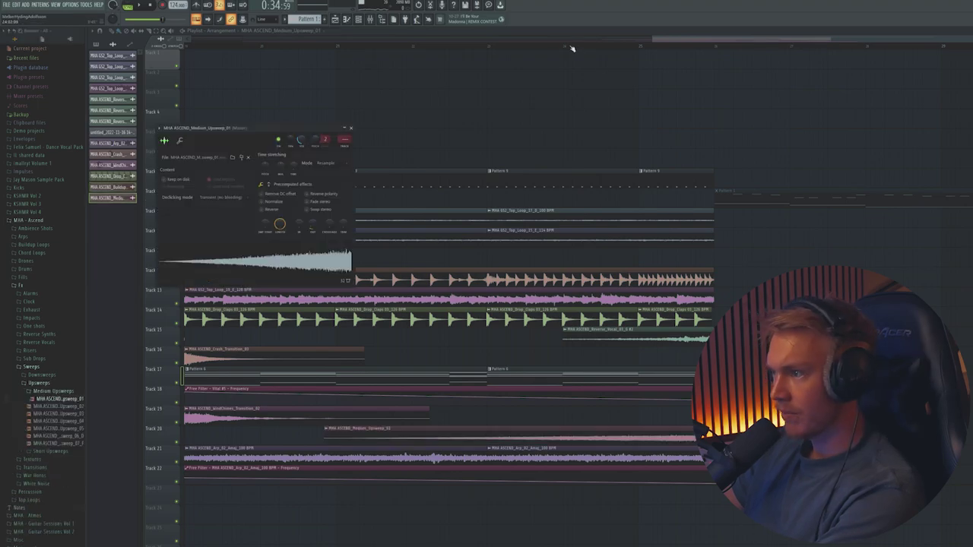
Play the end of the buildup to check the Medium_Upsweep_01 clip on Track 20
click(572, 49)
scroll(572, 49, up, 2)
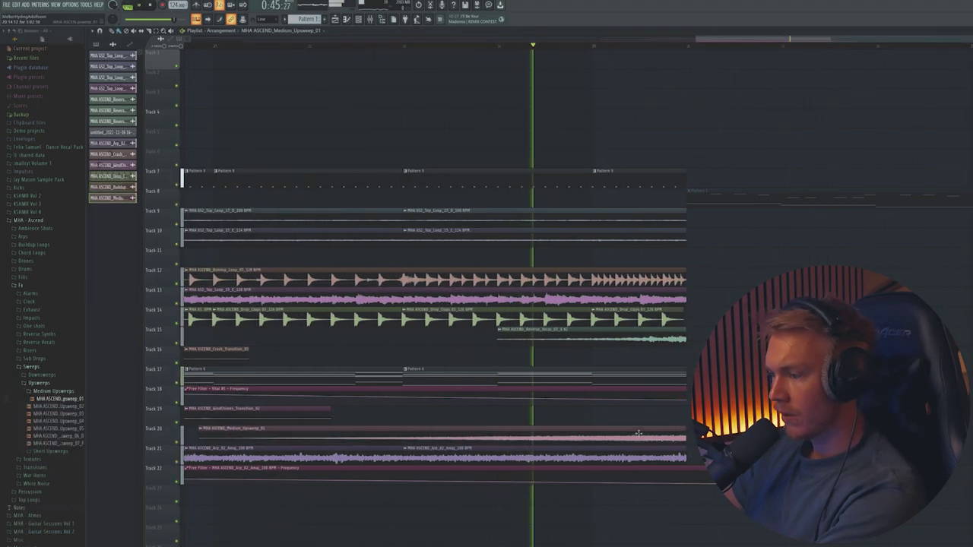
click(500, 427)
scroll(500, 428, down, 2)
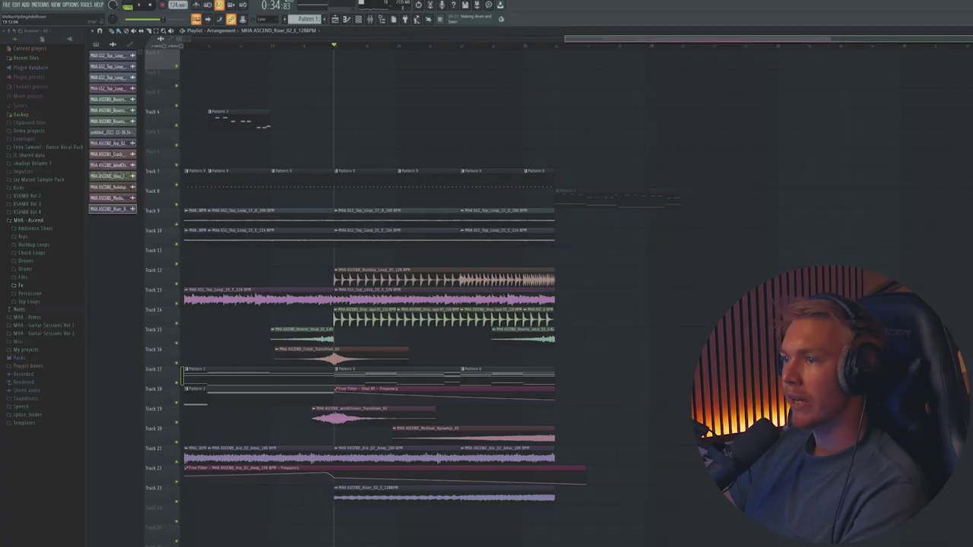
Clone the Vital #2 channel that plays the Track 4 melody into two further layers for the buildup
scroll(446, 304, up, 3)
scroll(352, 46, up, 2)
scroll(317, 44, down, 2)
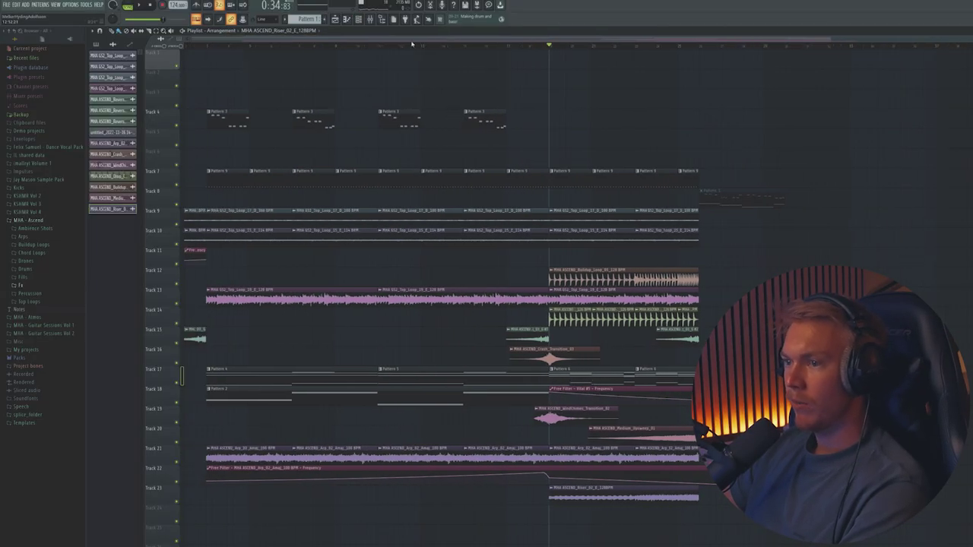
click(253, 115)
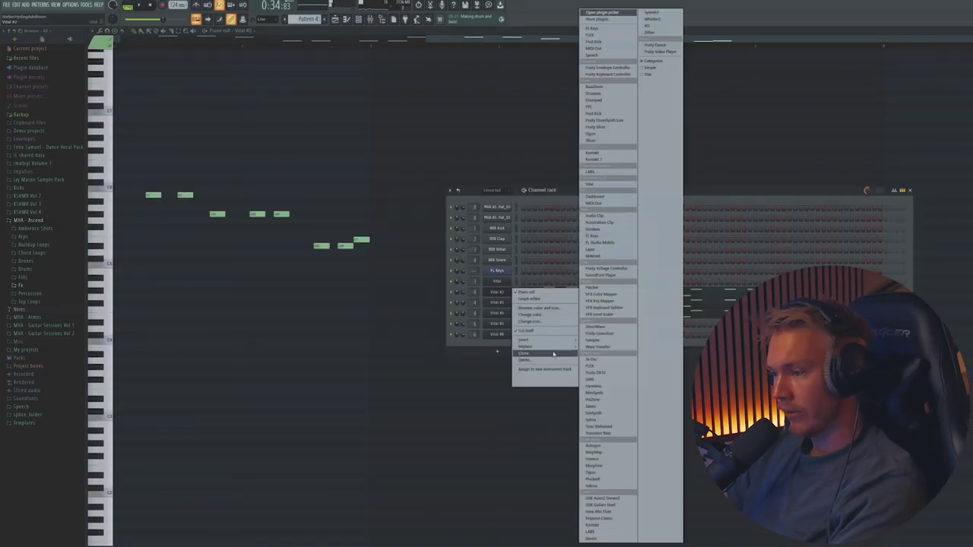
click(554, 354)
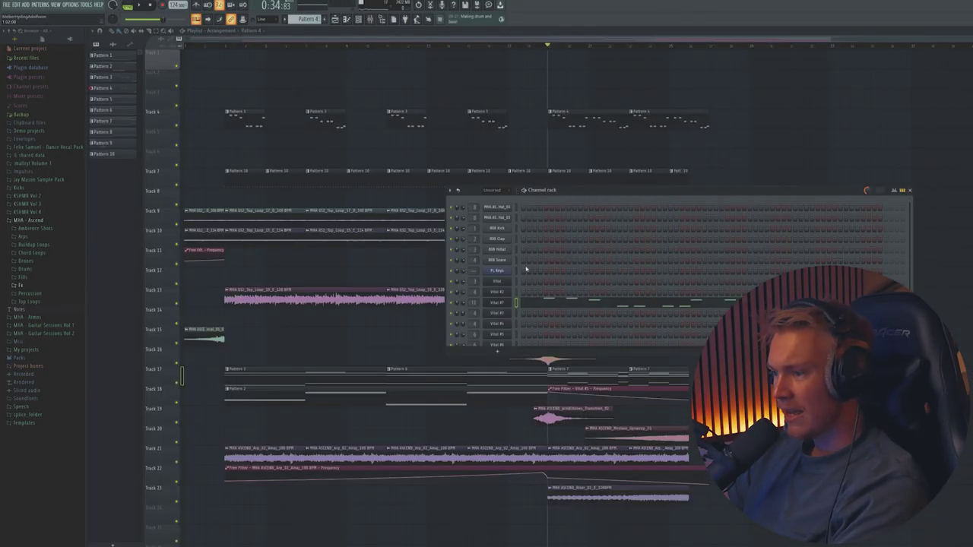
right_click(509, 314)
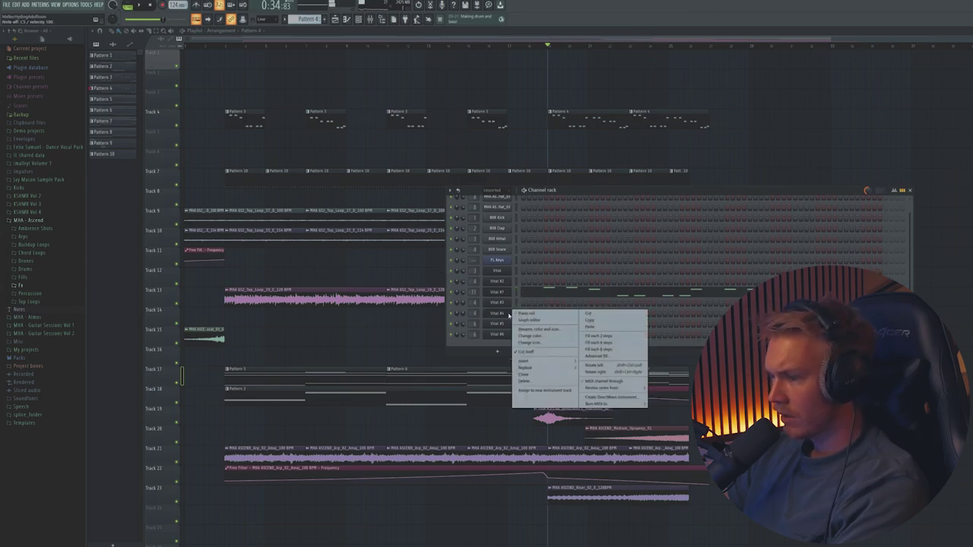
click(536, 381)
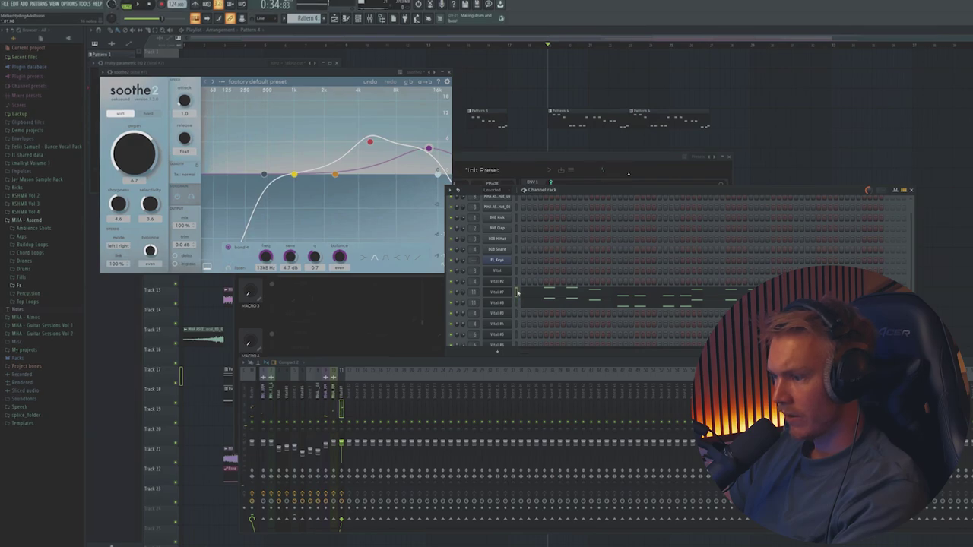
Play the buildup to audition the cloned Vital channels with soothe2 active
click(517, 292)
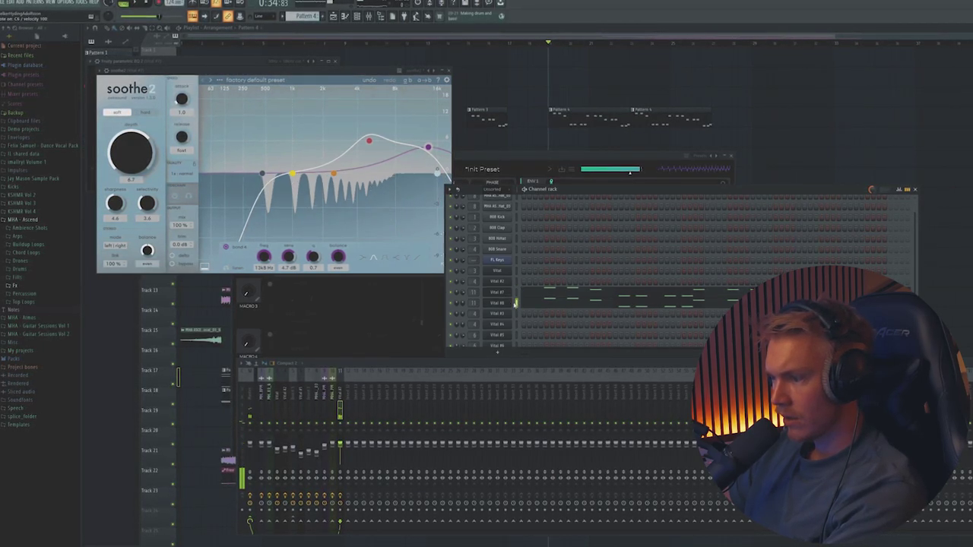
key(space)
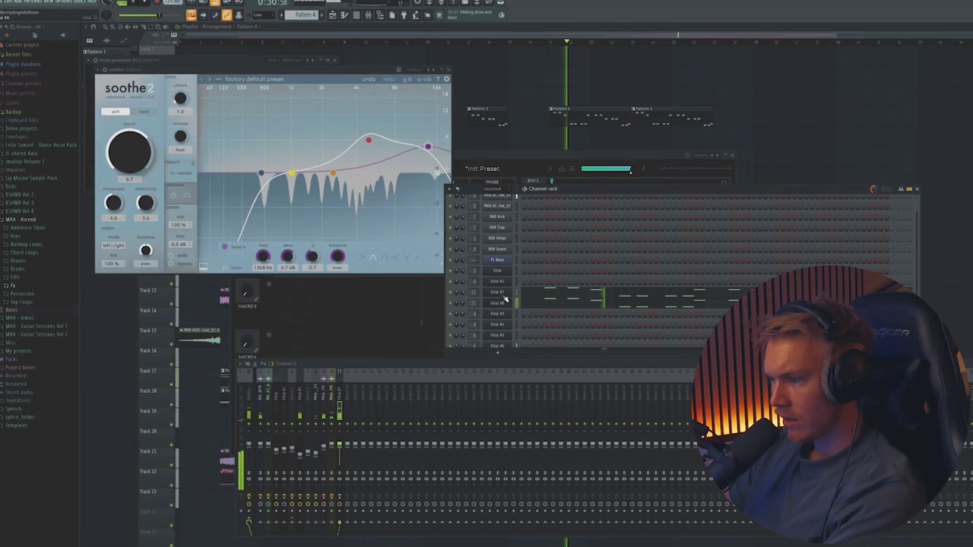
click(504, 296)
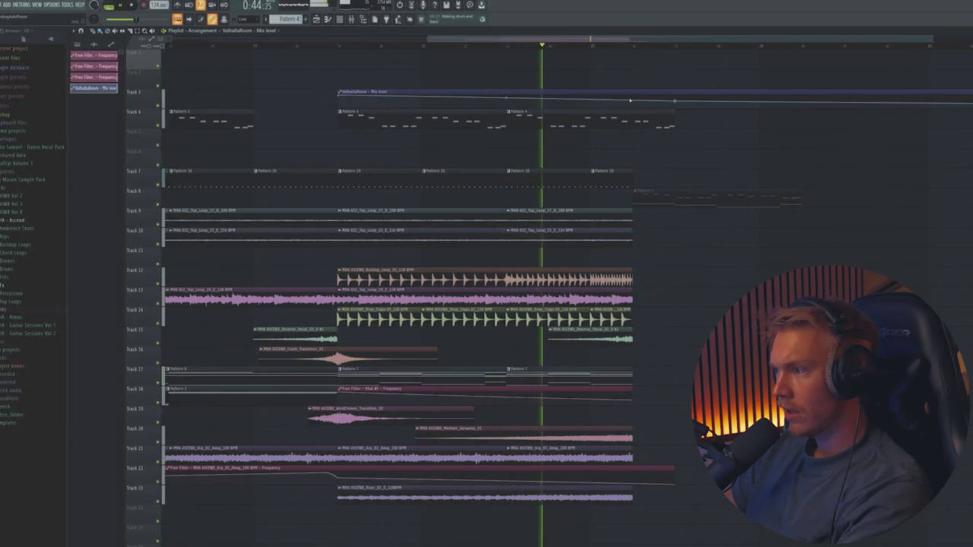
Lower the end point of the ValhallaRoom mix level automation on Track 3
drag(670, 101, 673, 113)
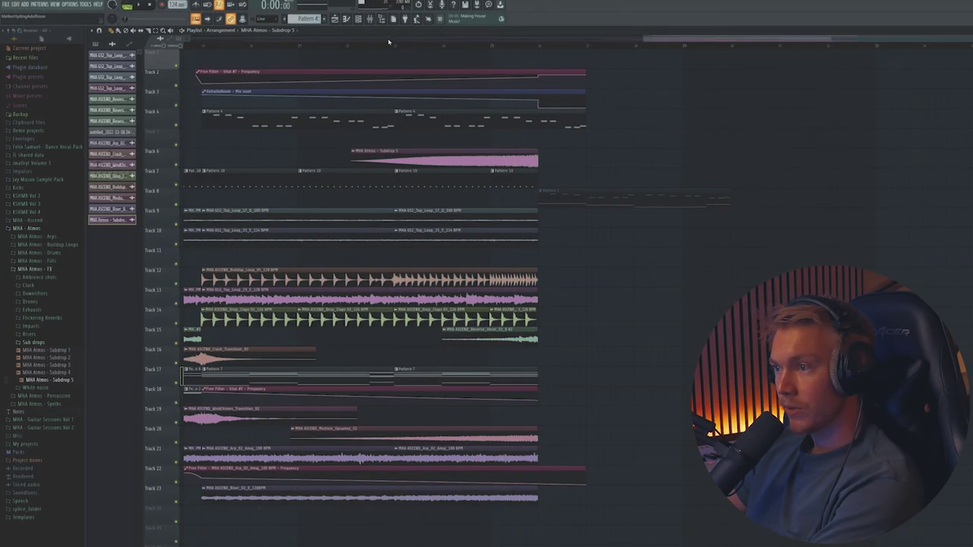
scroll(570, 99, down, 1)
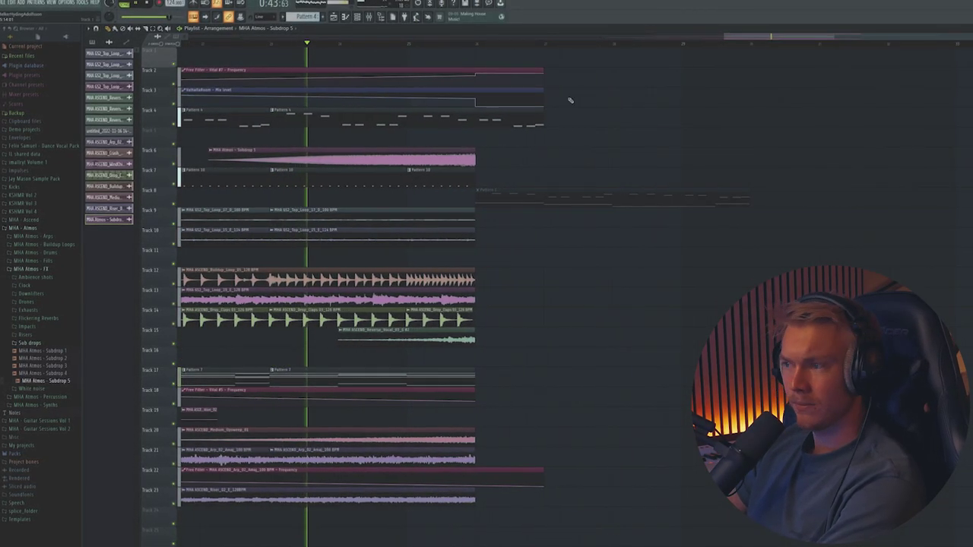
scroll(501, 35, down, 1)
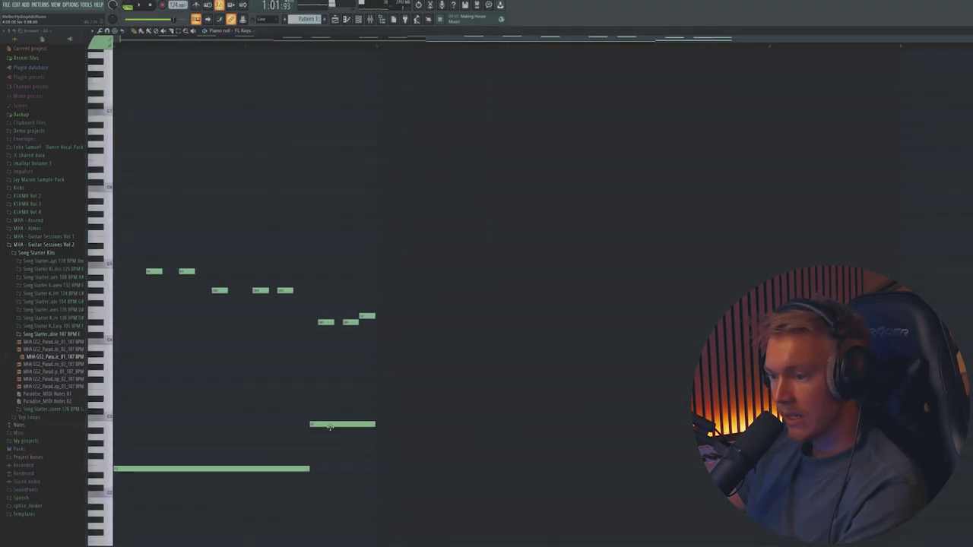
Insert Fruity Balance on the empty mixer track and create an automation clip for its volume
click(343, 20)
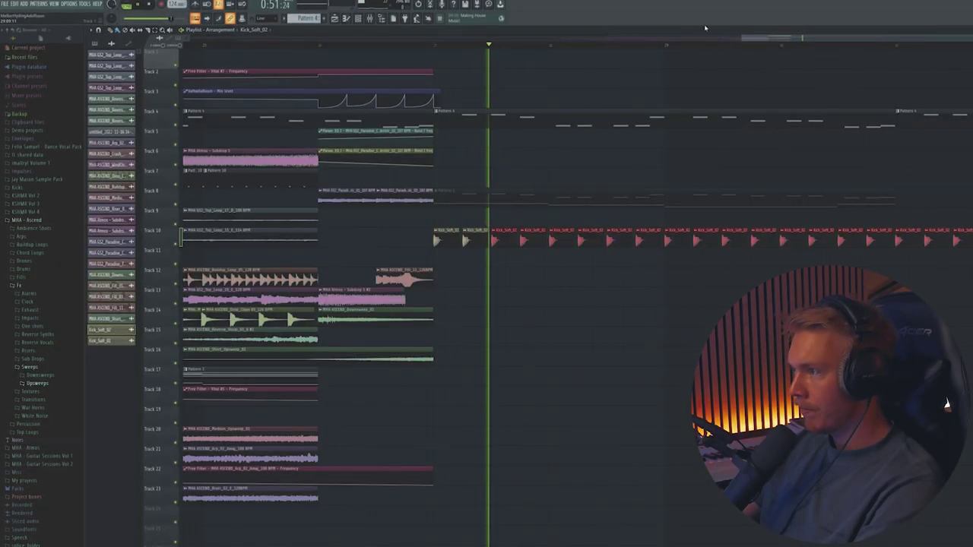
scroll(514, 263, down, 1)
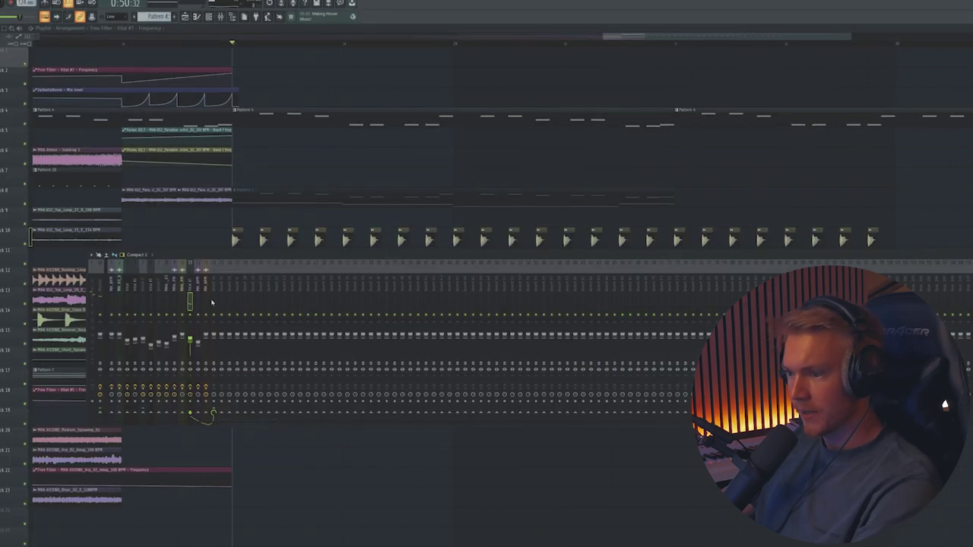
click(862, 49)
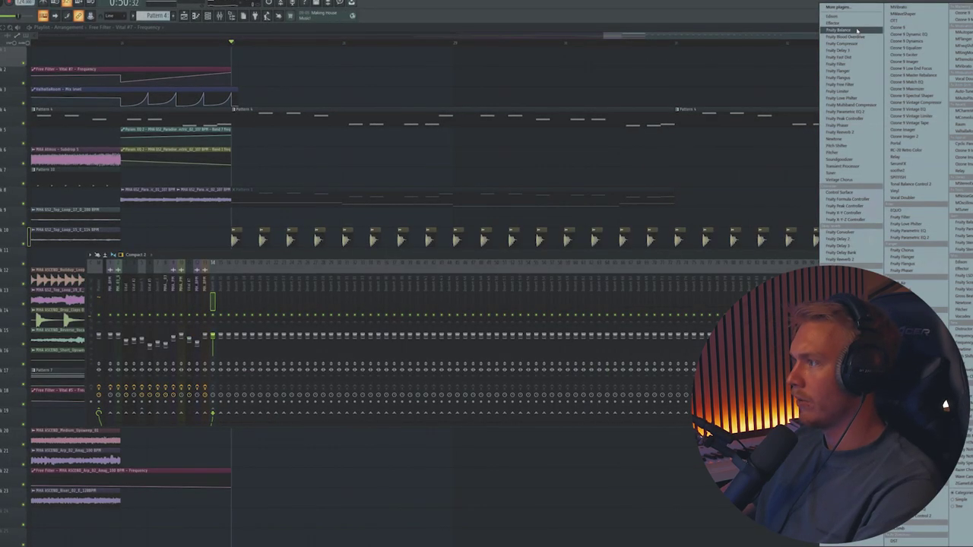
click(857, 30)
right_click(56, 149)
click(84, 205)
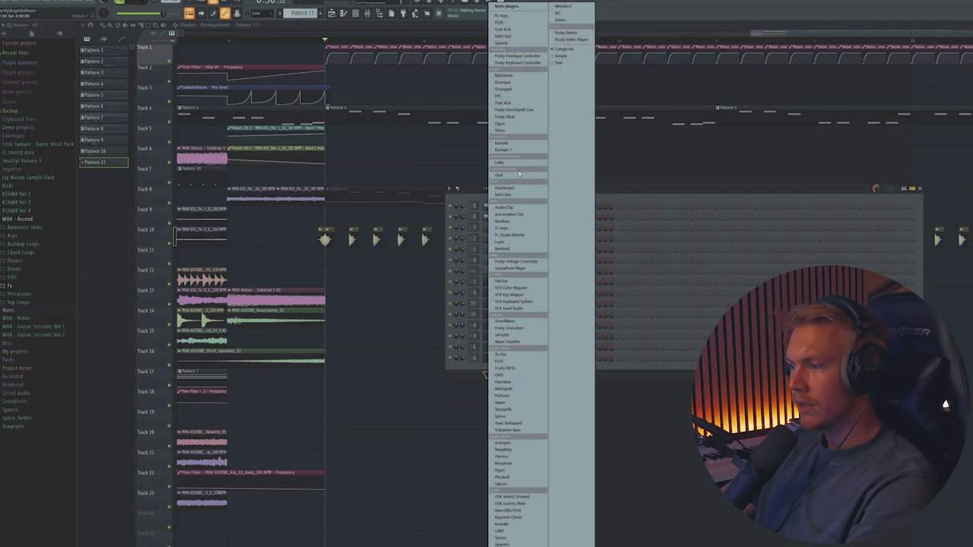
Browse the MHA Vital Soundbank Vol 2 presets in the new Vital channel and load Bass_Simple Hard
click(382, 119)
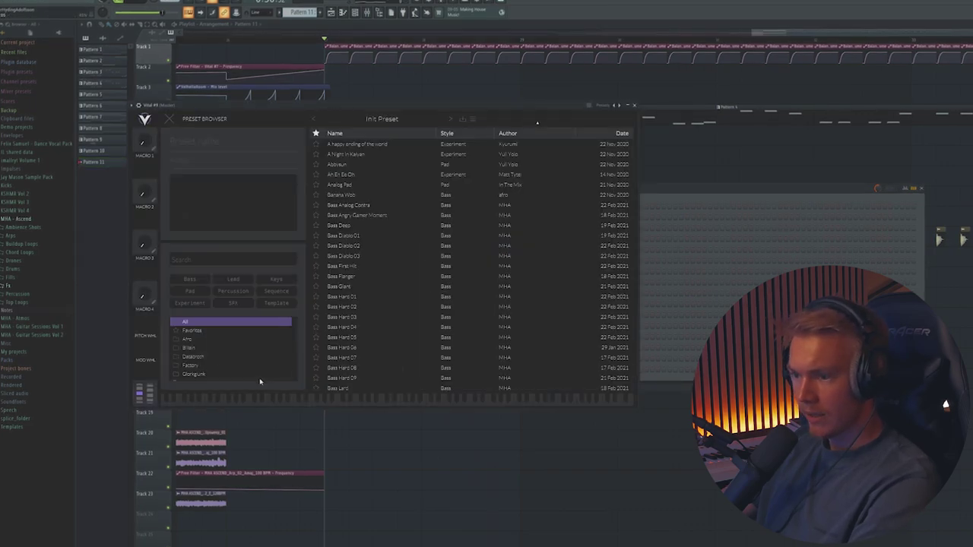
click(228, 324)
scroll(357, 319, down, 3)
click(356, 309)
click(356, 301)
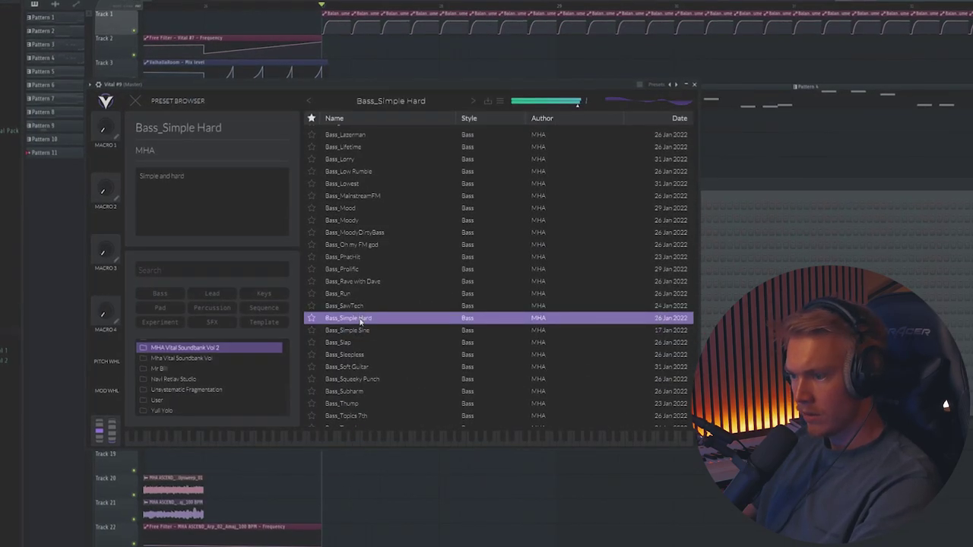
Audition the presets Bass_Simple Sine, Bass_SawTech, Bass_Run, Bass_PhatHit, Bass_Prolific and Bass_Moody
click(360, 330)
click(370, 306)
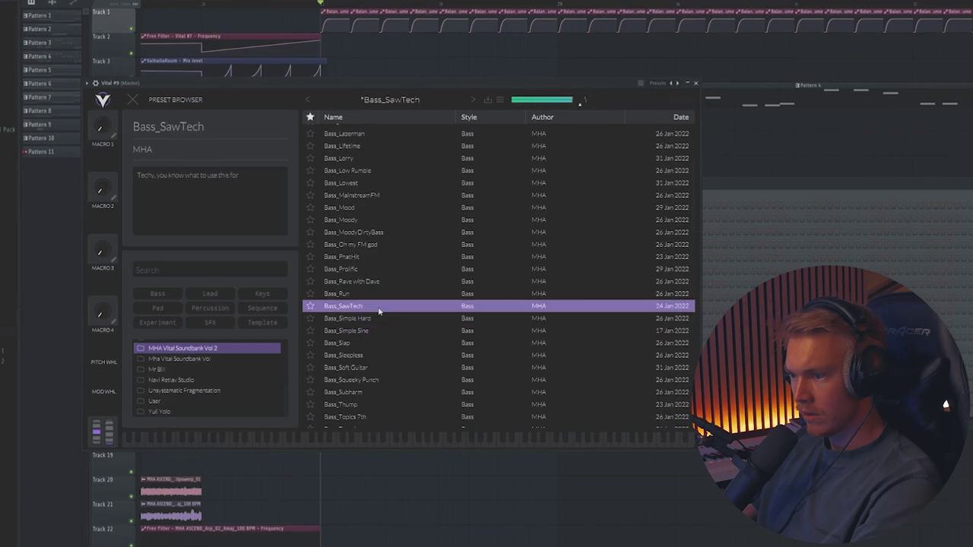
click(375, 294)
click(374, 257)
click(371, 270)
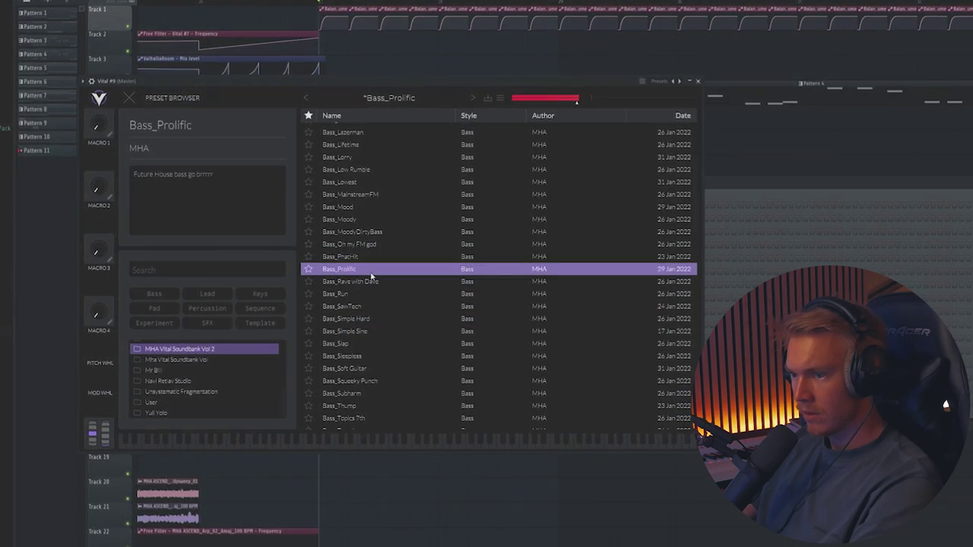
click(369, 219)
Load the Bass_Lazerman preset into the new Vital channel and return to the Channel rack
scroll(426, 212, up, 2)
click(443, 196)
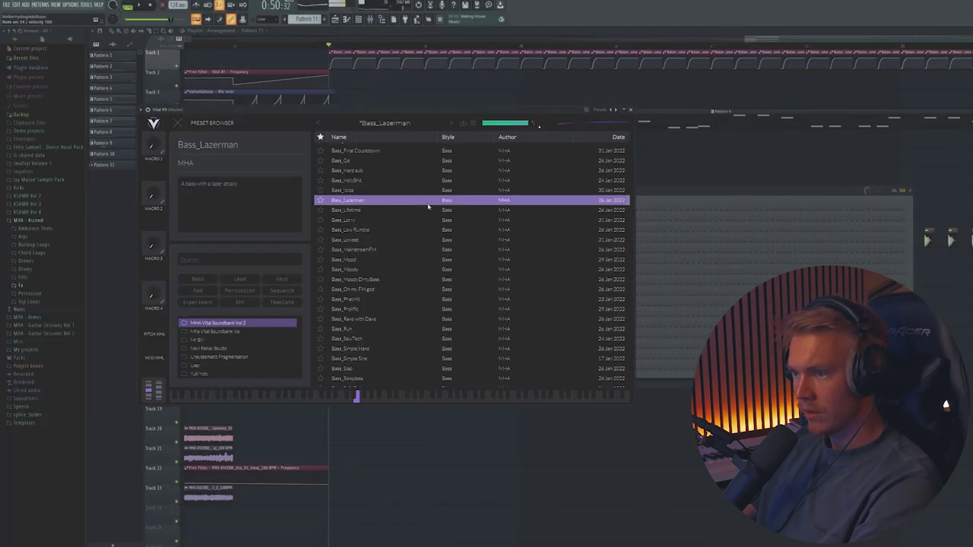
double_click(665, 194)
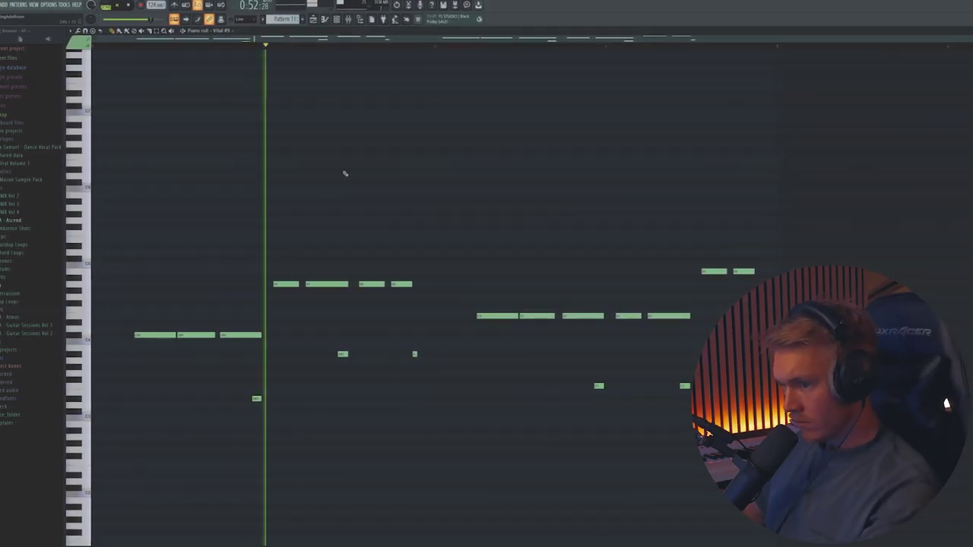
Show the Channel rack over the bass piano roll and reposition it nearer the middle of the workspace
key(F6)
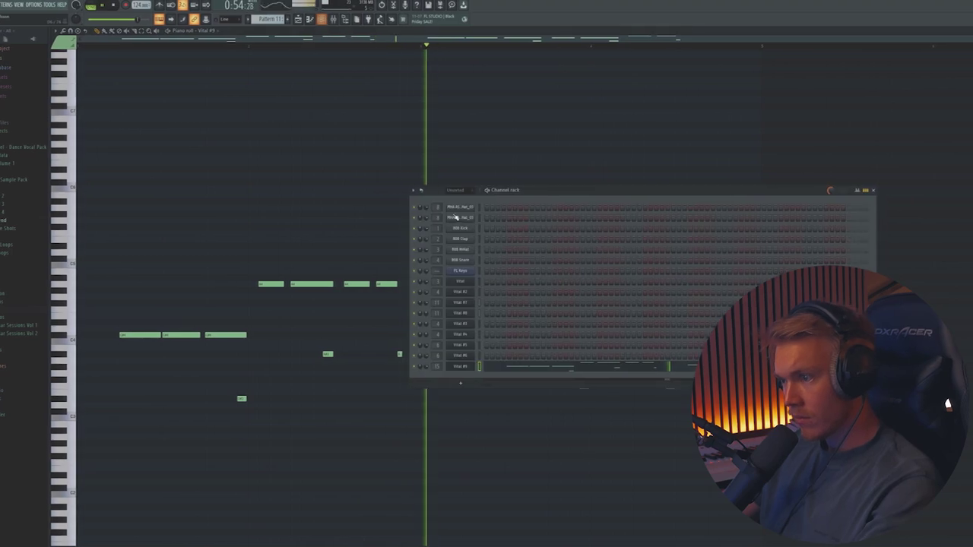
drag(513, 190, 345, 124)
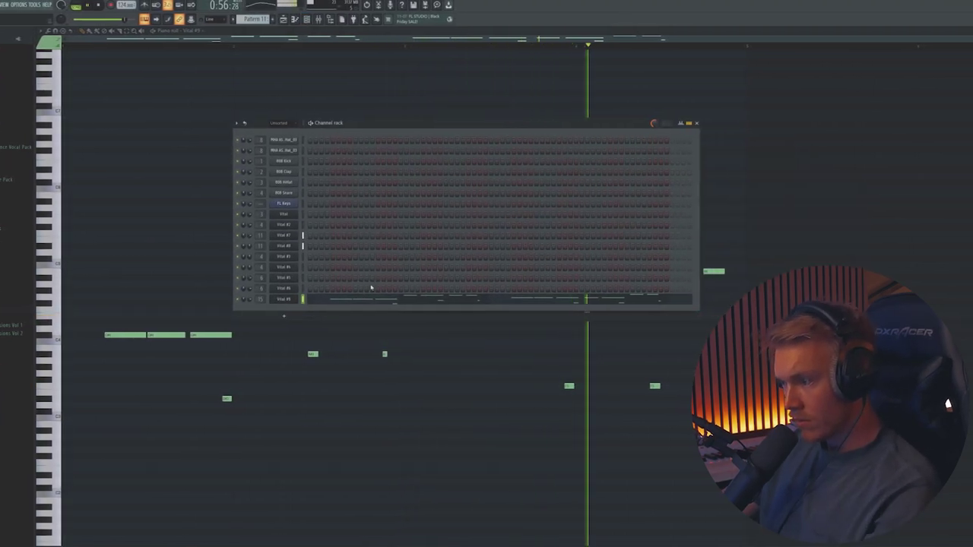
Clone the Vital #9 bass channel, show the new instance's effects and reopen the Vital #9 notes
right_click(290, 298)
click(319, 356)
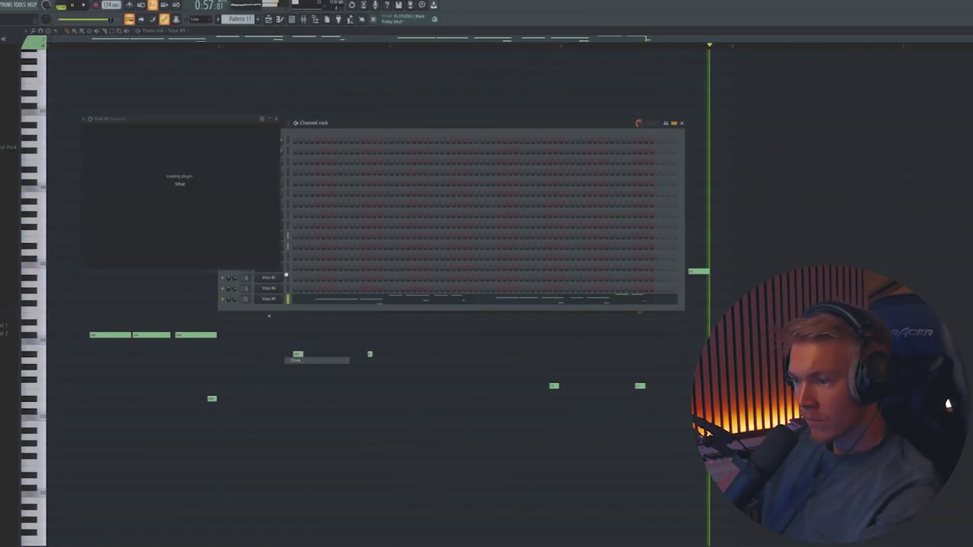
click(276, 346)
click(256, 137)
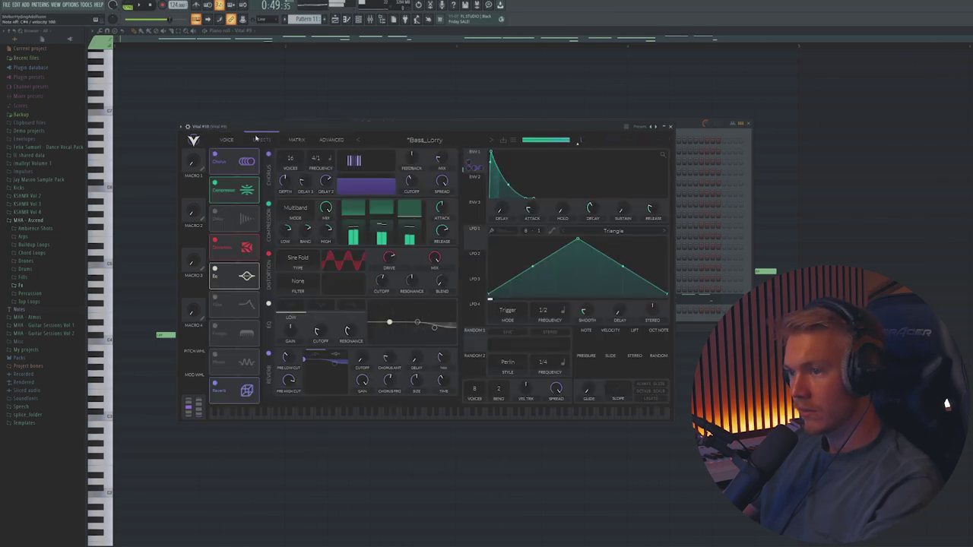
click(679, 127)
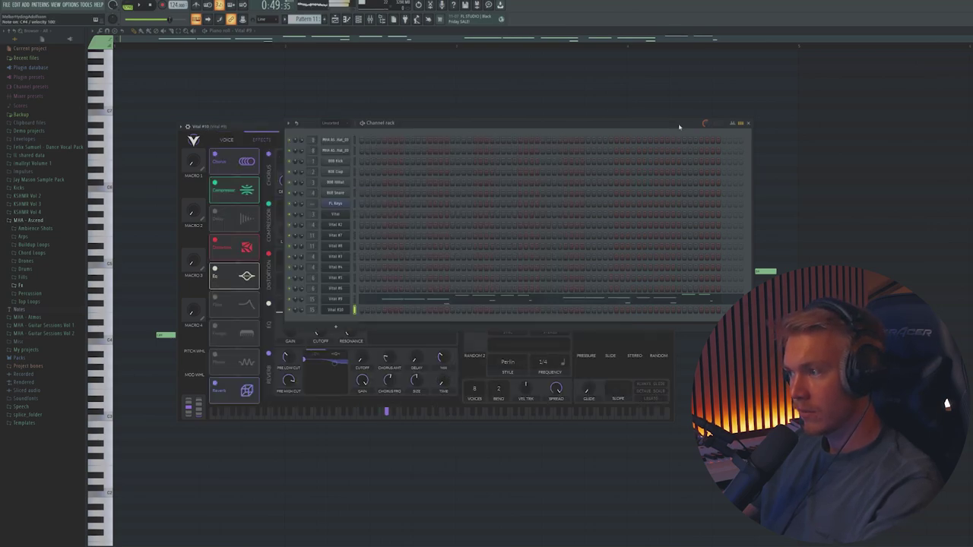
click(373, 299)
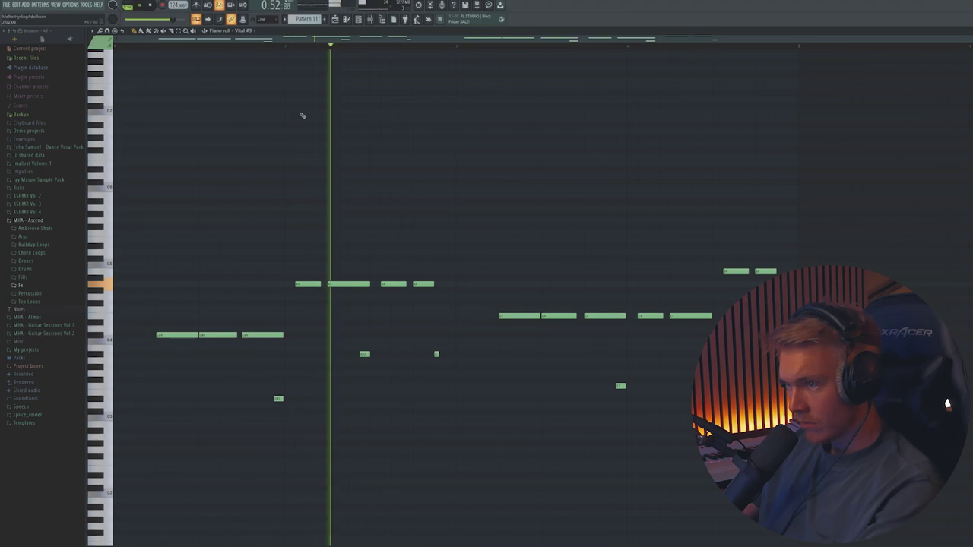
Clone the Vital #10 channel and open the preset browser of the new Vital instance
click(359, 19)
right_click(340, 311)
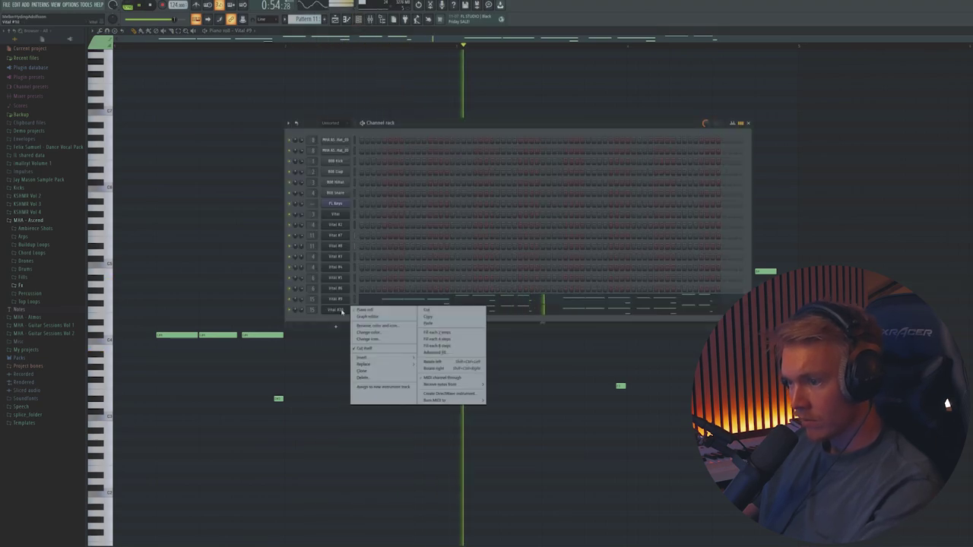
click(370, 371)
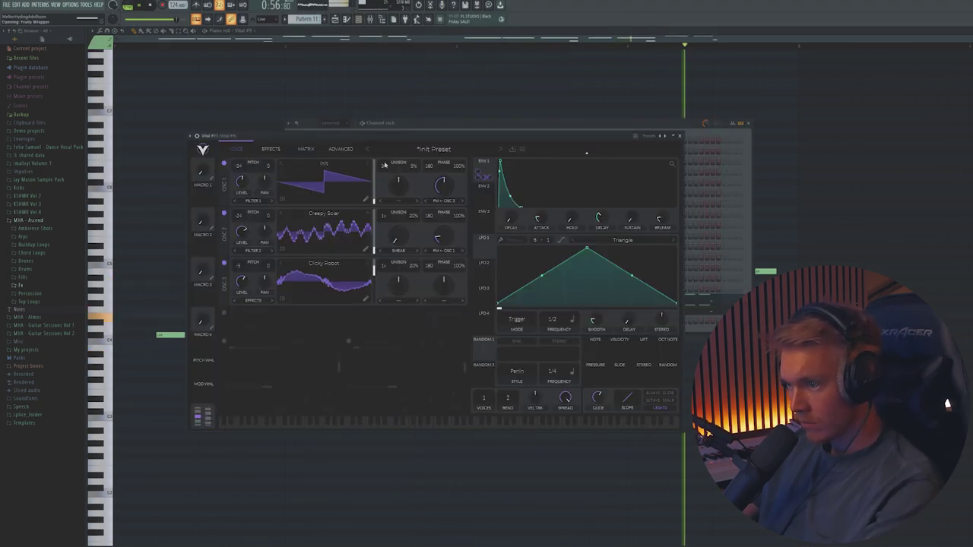
click(418, 150)
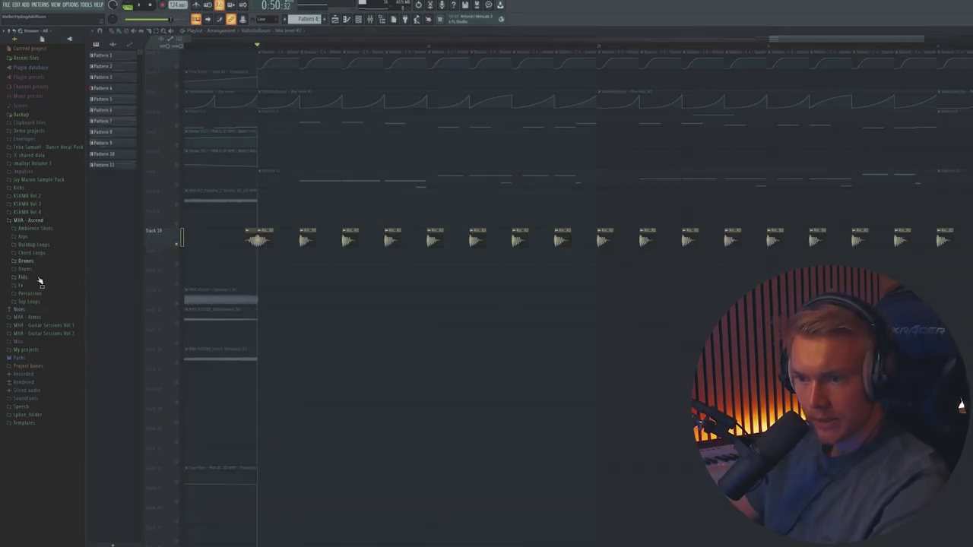
Layer MHA ASCEND claps on every second kick across the drop, with sweep-clap and low-tom fills between phrases
click(42, 303)
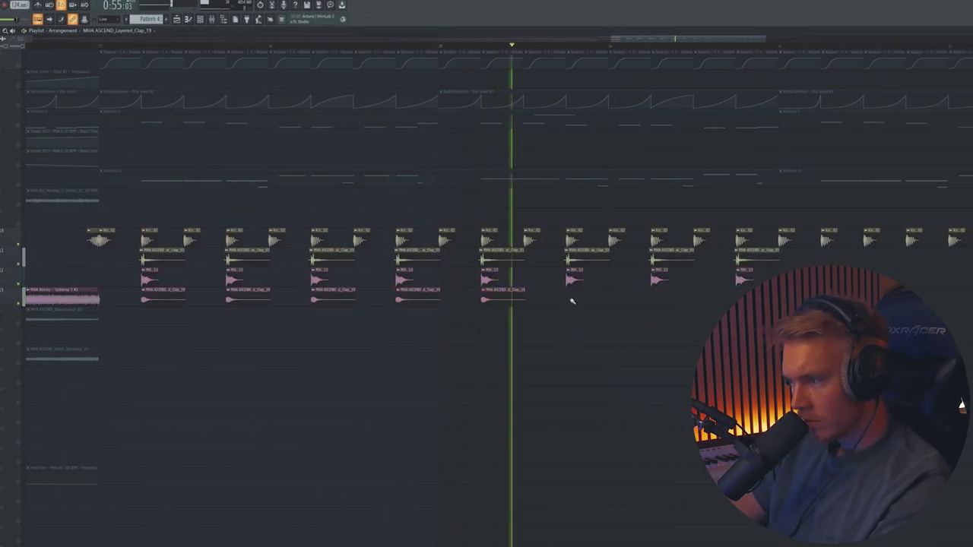
drag(798, 249, 249, 323)
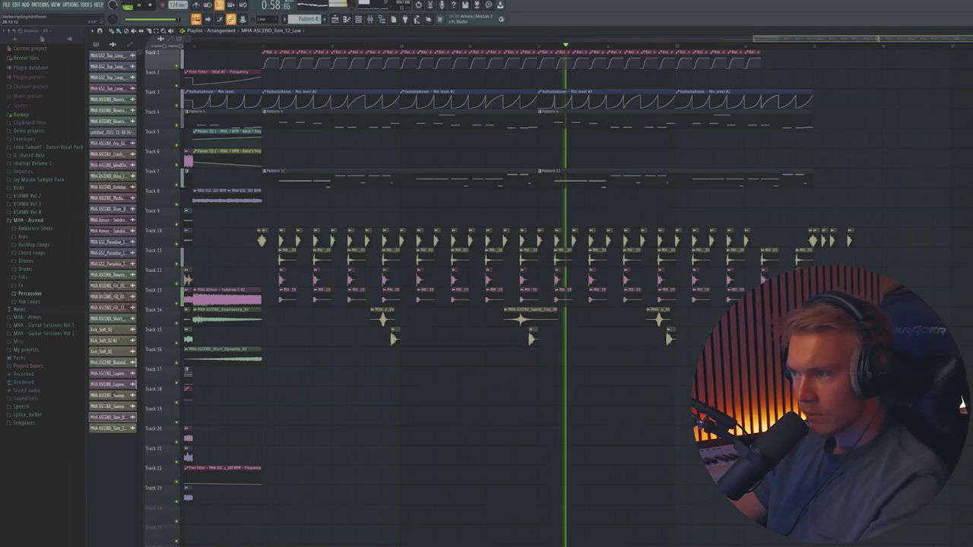
scroll(962, 403, up, 1)
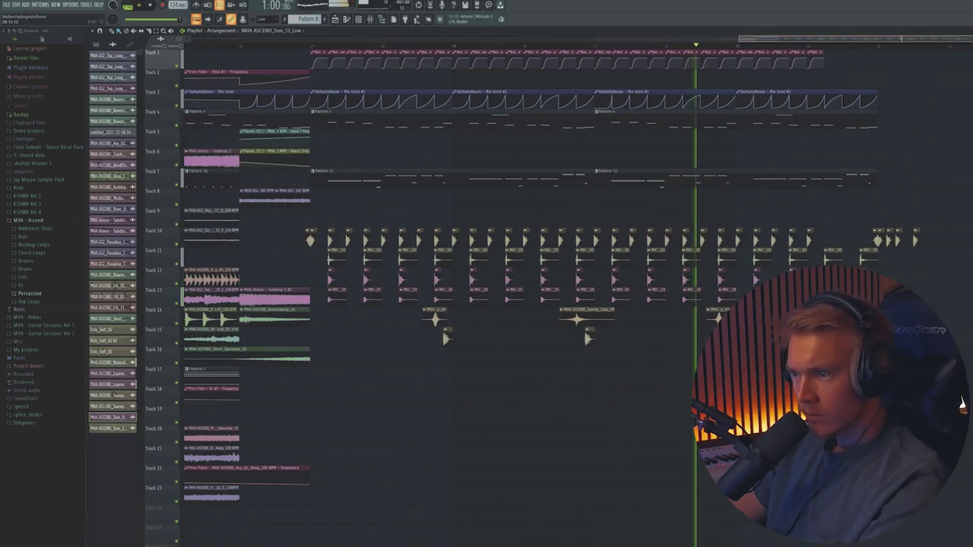
scroll(354, 44, down, 2)
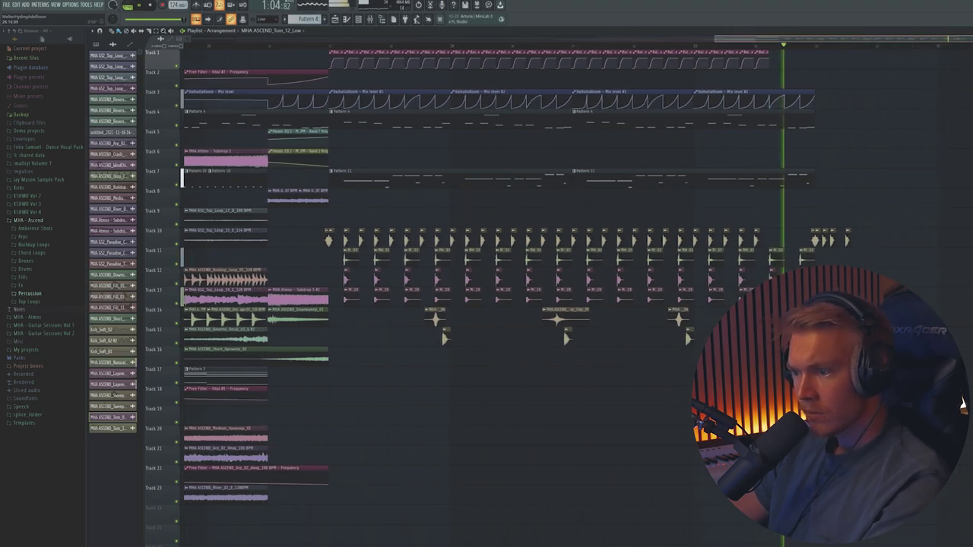
scroll(962, 403, up, 2)
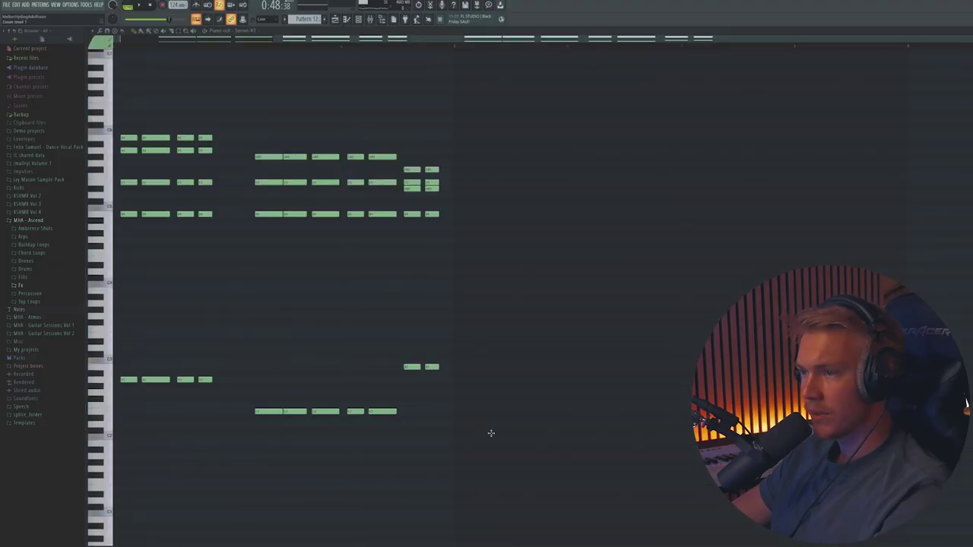
Open the Pattern 12 chord channel and adjust Envelope 1's decay and attack in Vital's Chords_80's preset
key(F6)
right_click(346, 446)
click(363, 525)
key(F7)
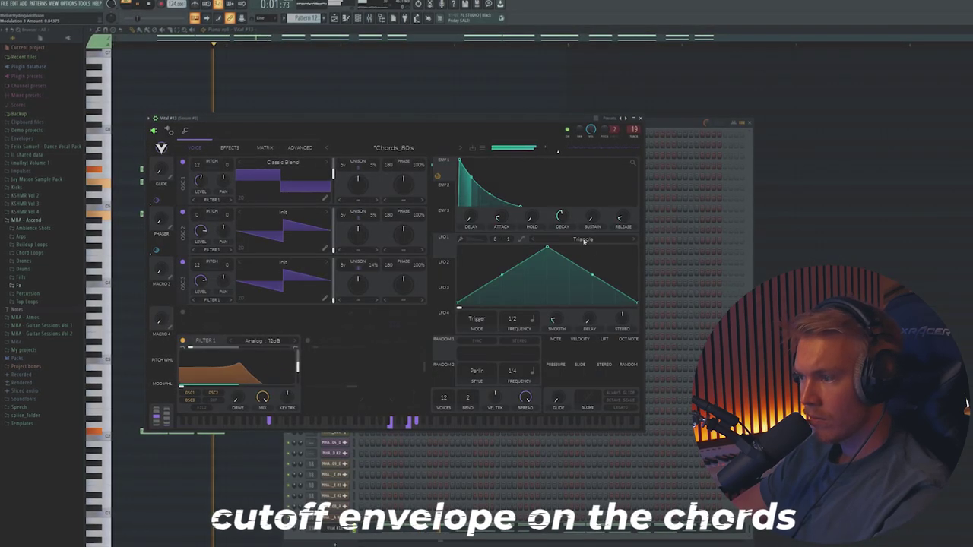
drag(563, 222, 567, 214)
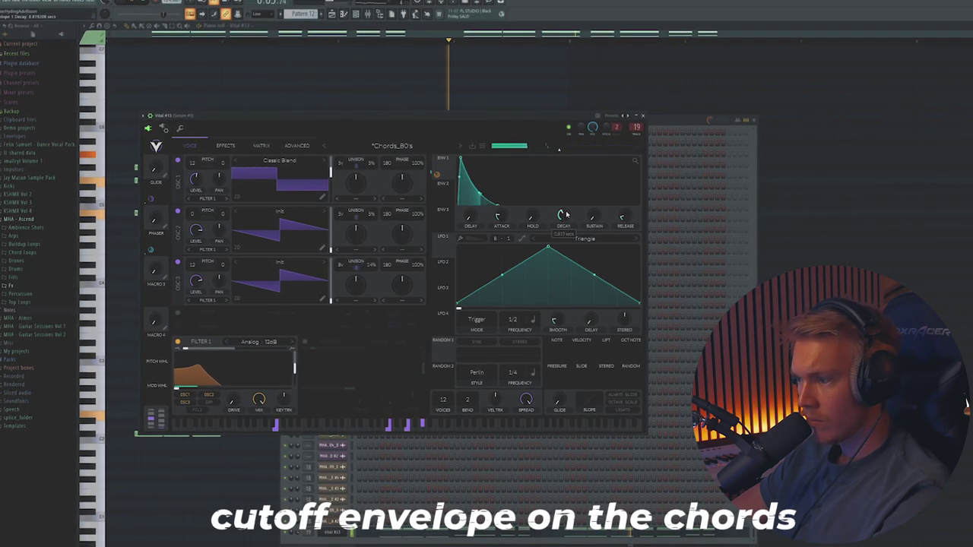
drag(507, 220, 506, 212)
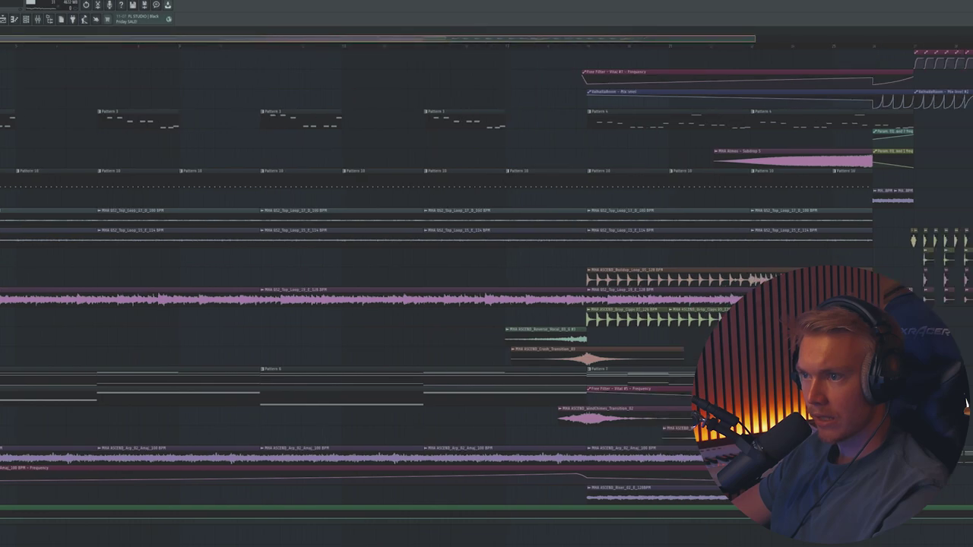
Place the Vital #13 Envelope 1 Decay automation clip above Pattern 12 in the drop and repeat it on Track 20
drag(261, 518, 490, 437)
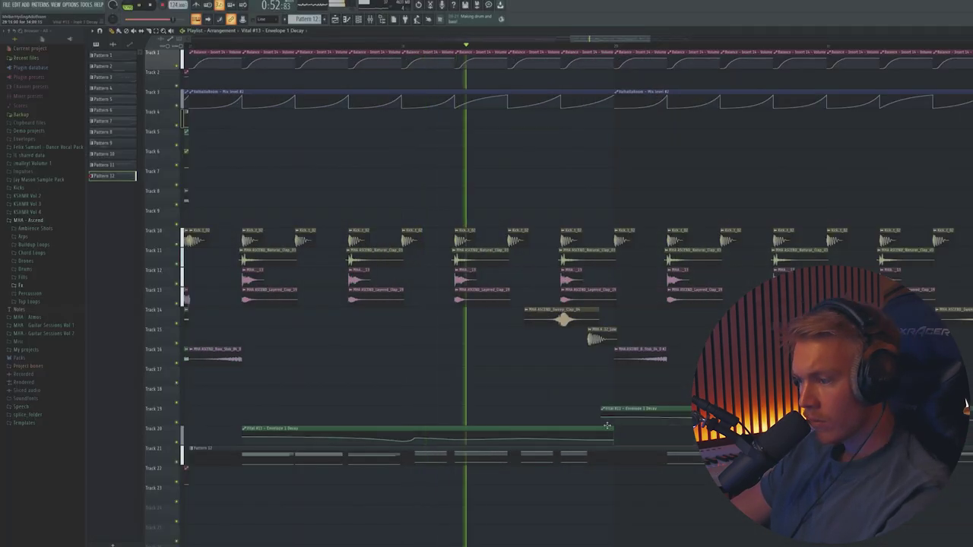
drag(617, 429, 616, 431)
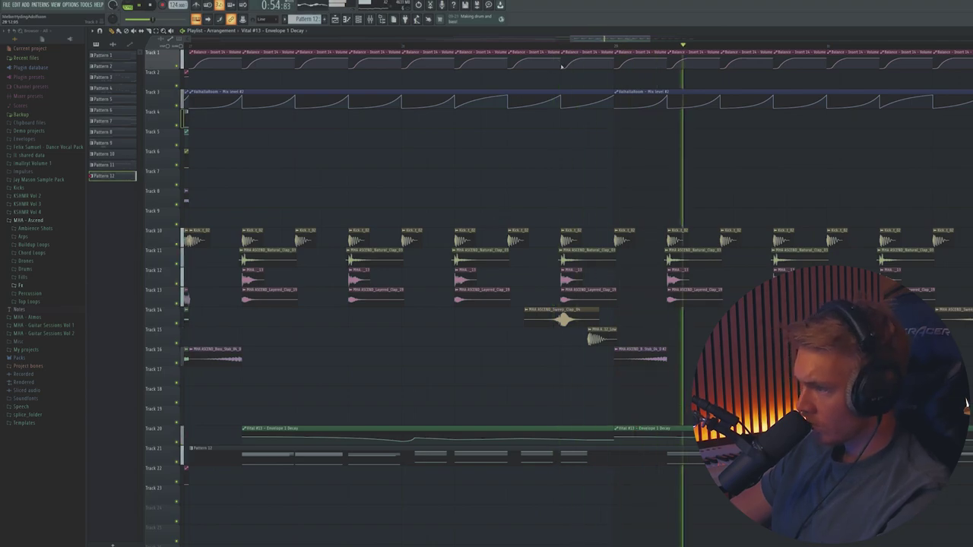
scroll(967, 402, down, 2)
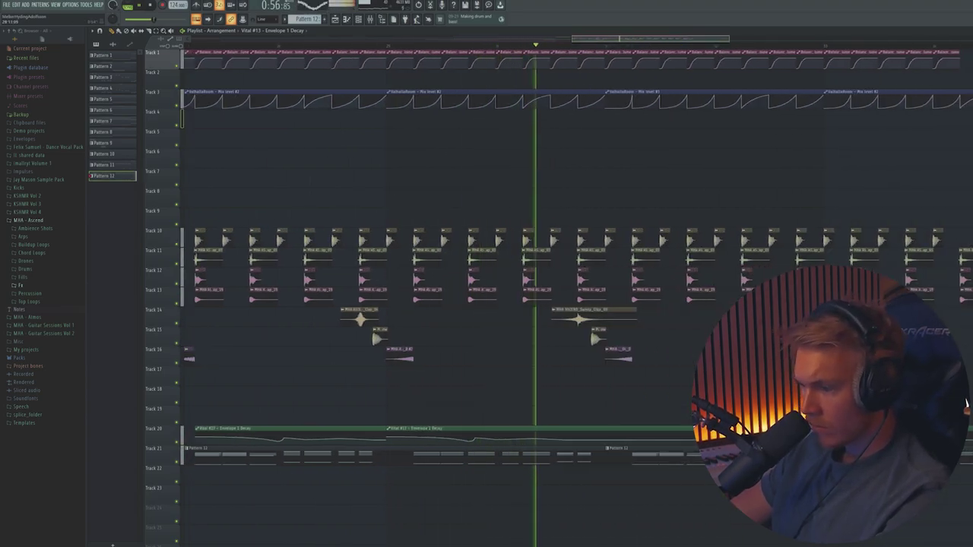
scroll(967, 403, down, 1)
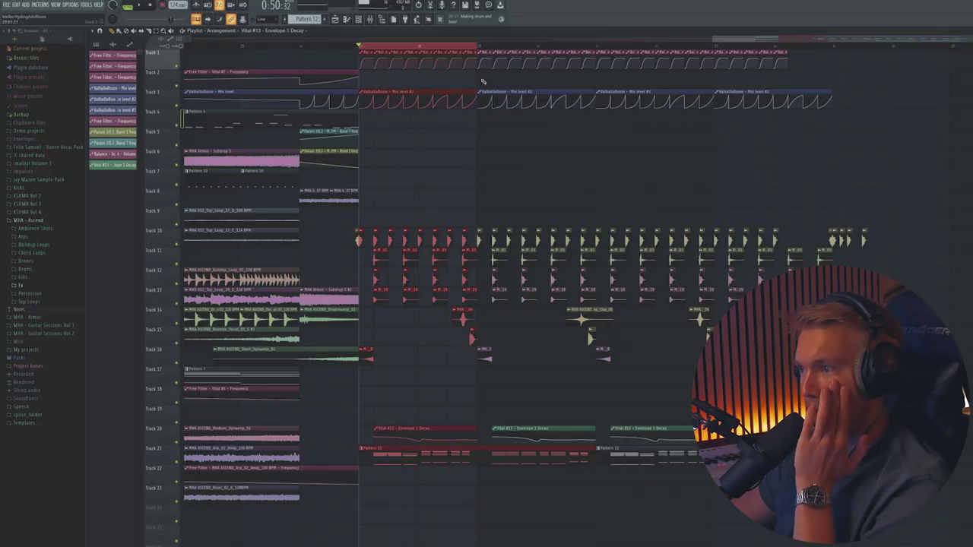
Inspect the mixer tracks and the automation channels in the Channel rack while the drop plays
click(370, 19)
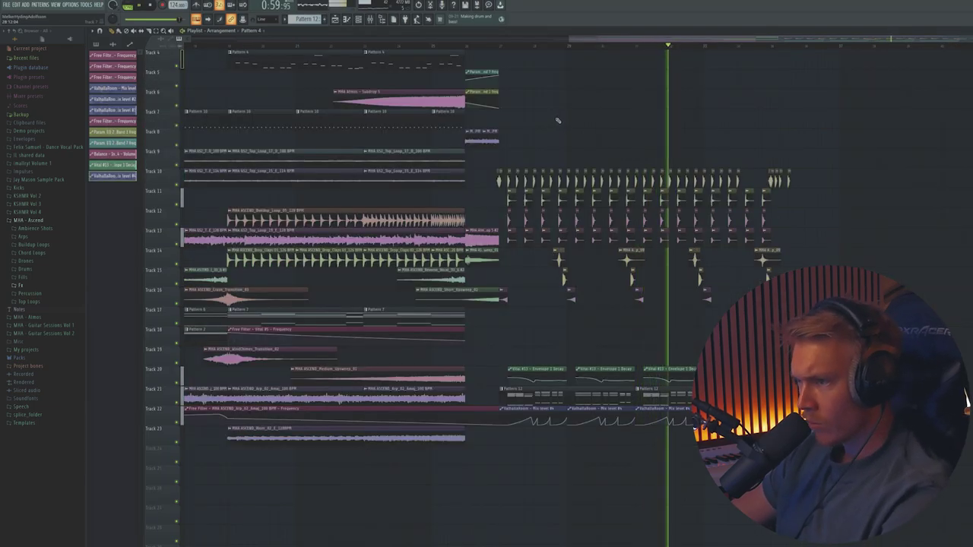
key(F9)
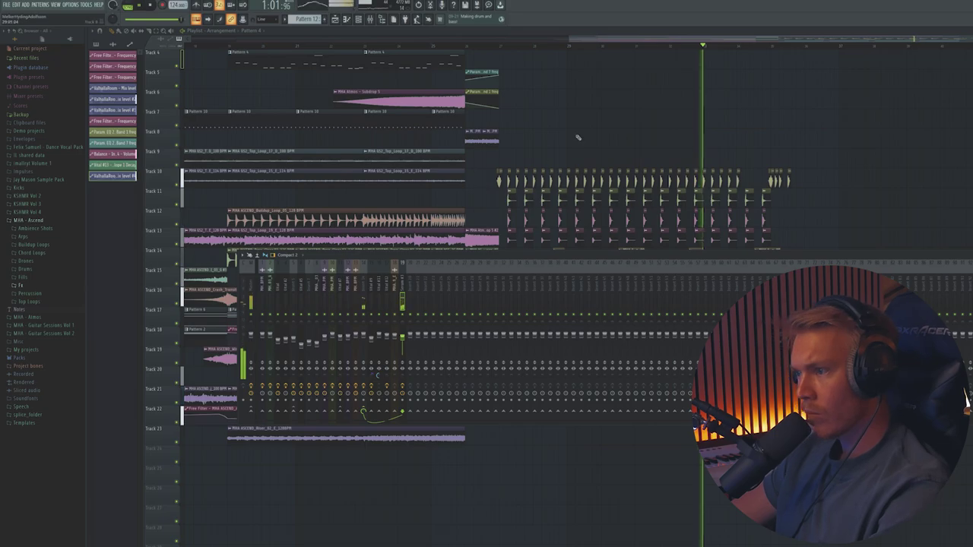
key(F9)
key(F6)
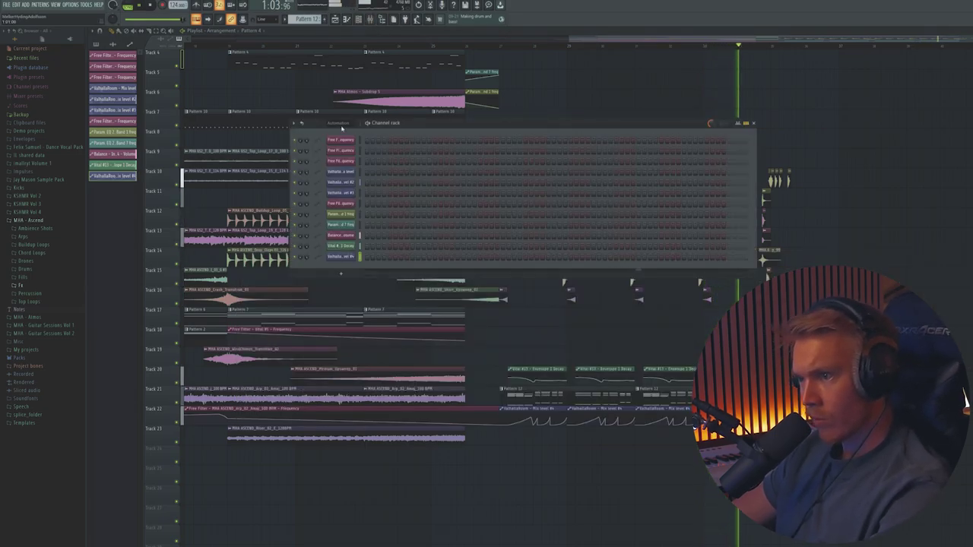
key(F6)
scroll(581, 174, up, 3)
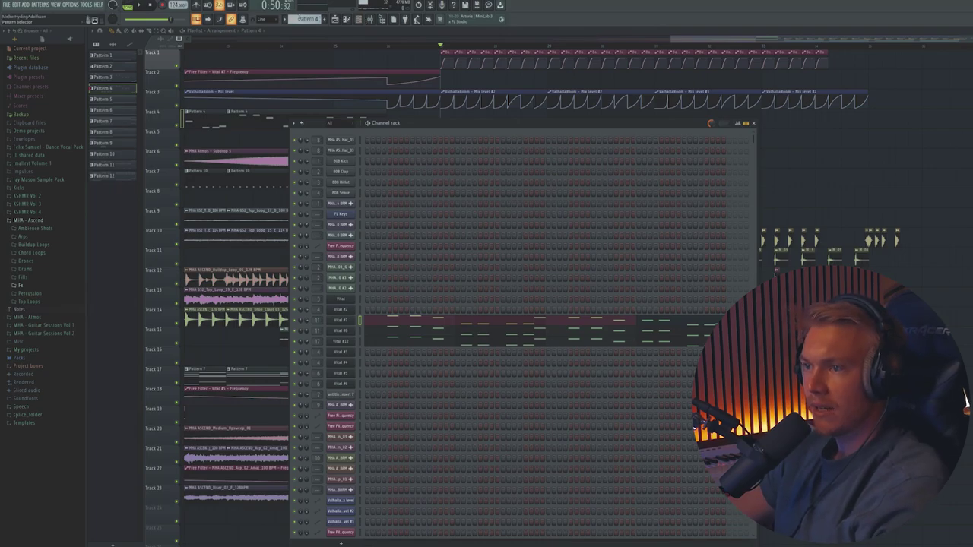
Advance the active pattern from Pattern 4 towards the empty Pattern 13
key(KP_Add)
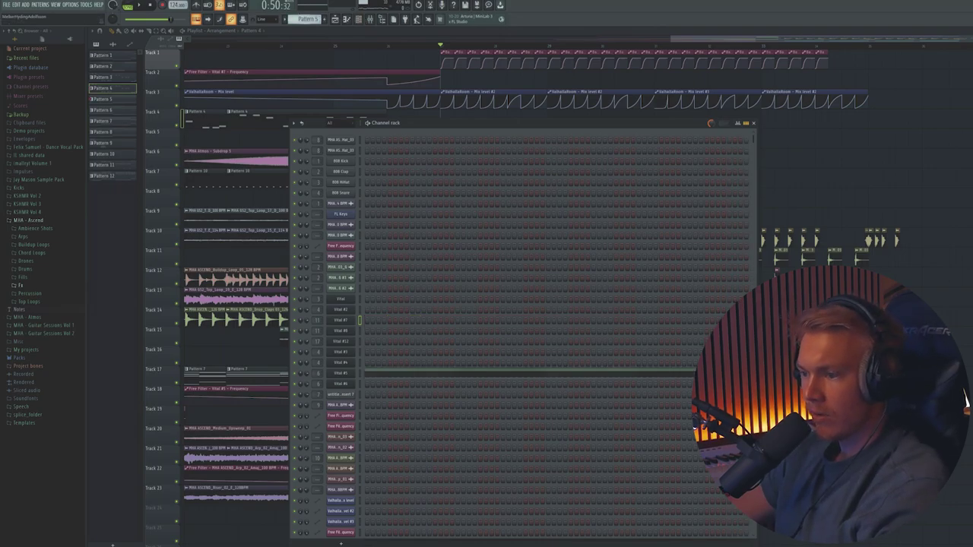
key(KP_Add)
key(KP_Add)
key(KP_Add)
key(KP_Add)
key(KP_Add)
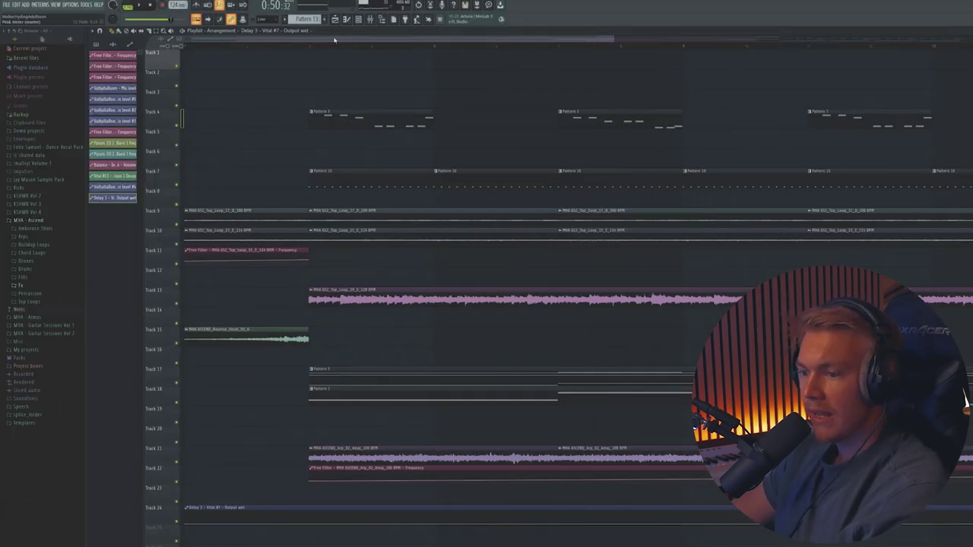
Move the Delay 3 Output wet automation clip for Vital #7 from Track 24 to Track 3 near the start of the drop
scroll(276, 173, down, 1)
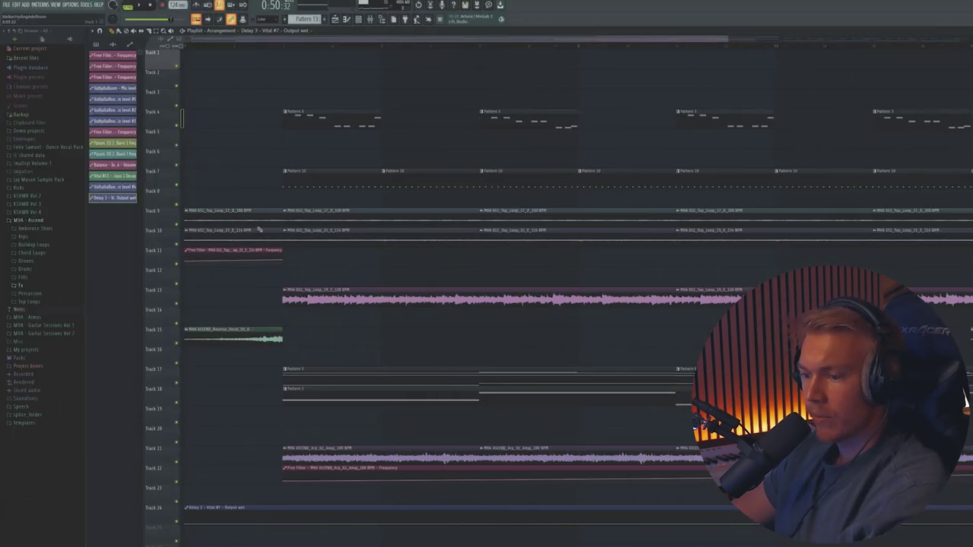
scroll(322, 141, down, 3)
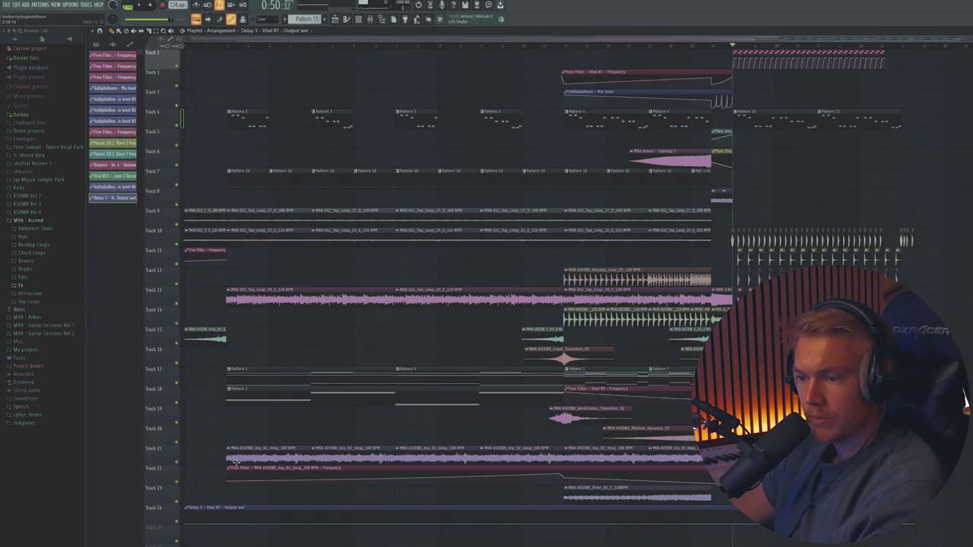
drag(216, 510, 707, 93)
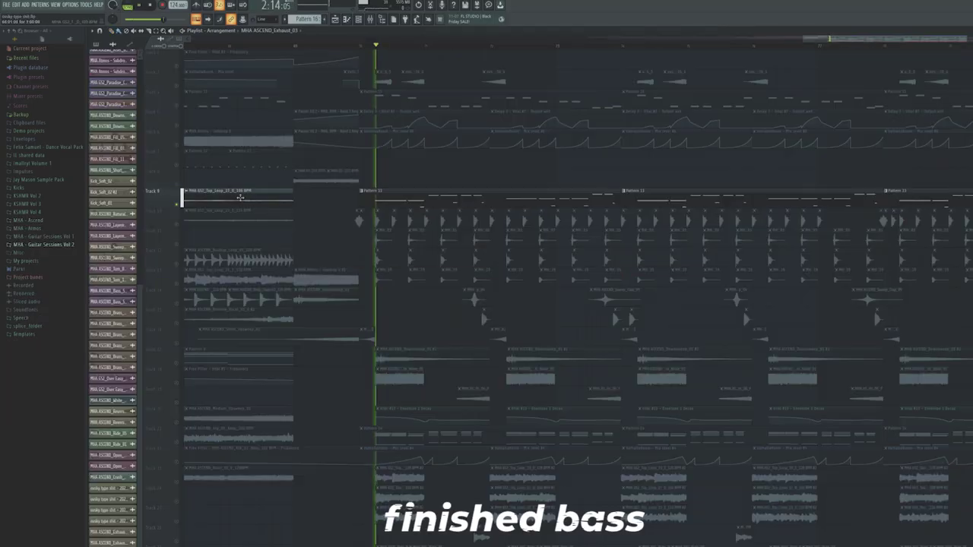
Open the bass pattern on Track 9 in the piano roll to view its notes
double_click(439, 204)
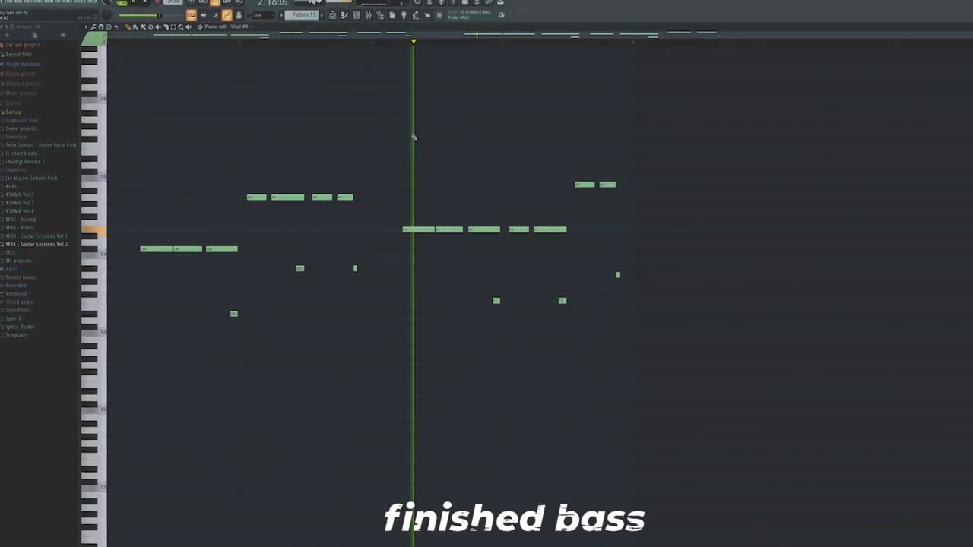